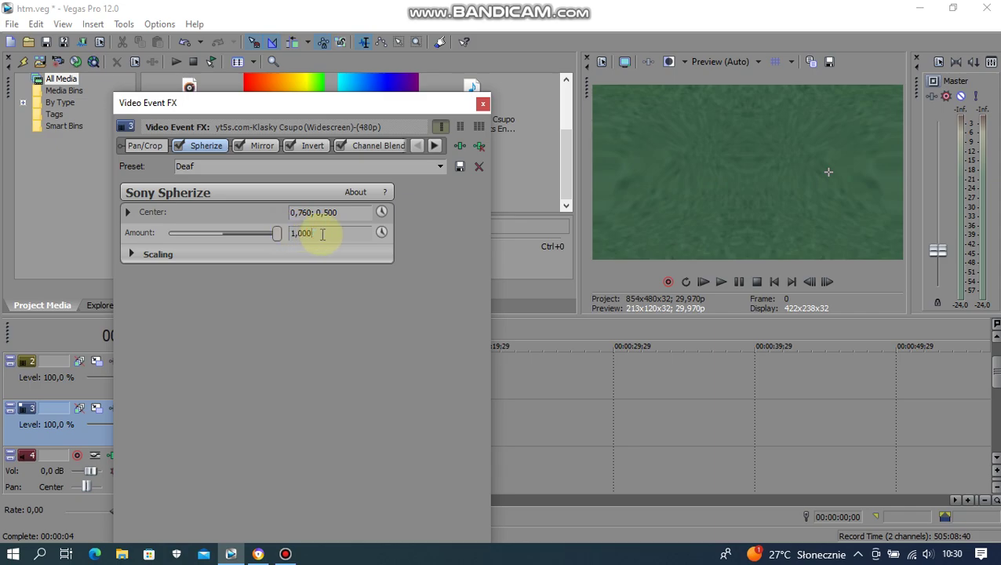
Examine the Spherize effect's center, amount and scaling parameters on the Klasky Csupo video event
left_click(149, 198)
left_click(129, 212)
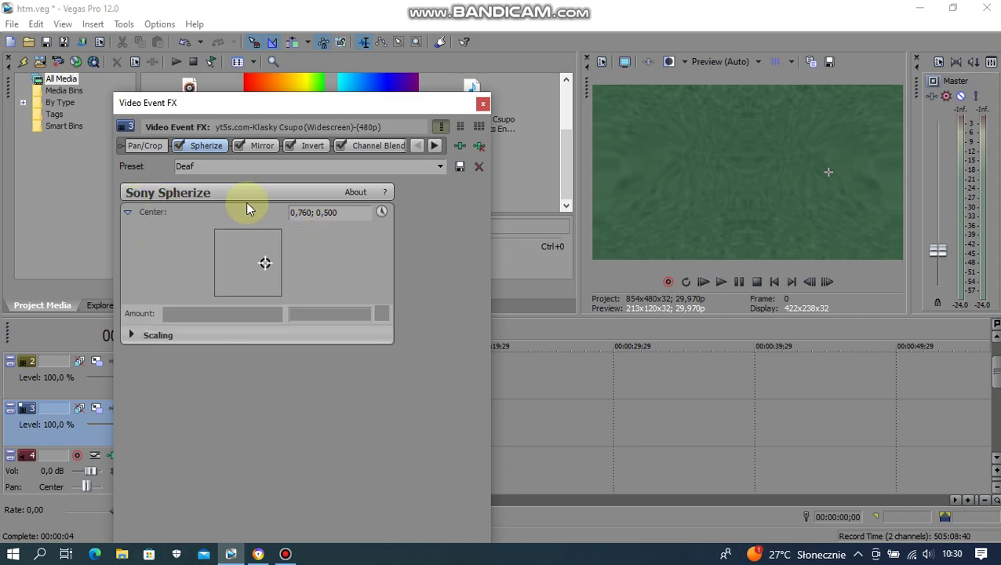
left_click(329, 212)
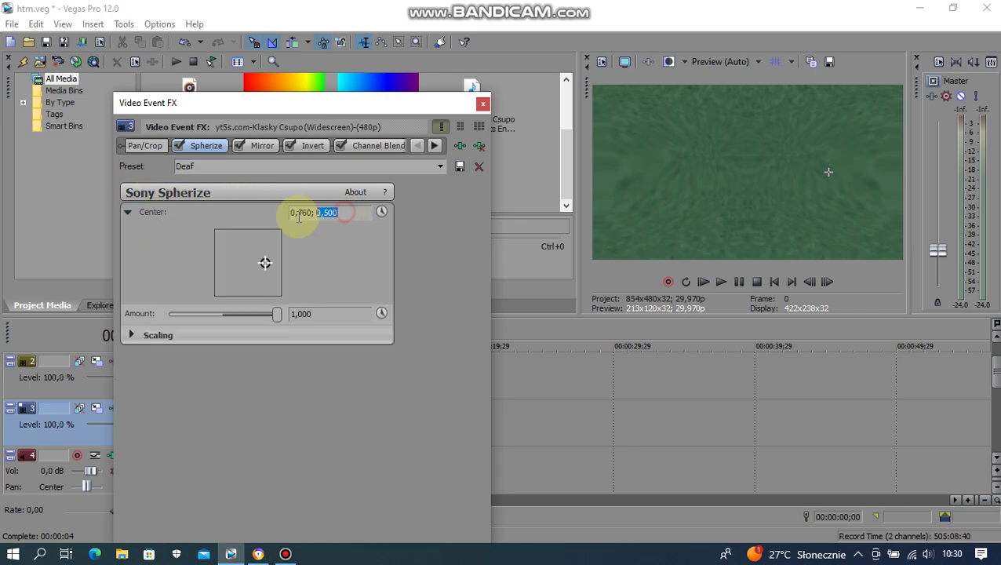
left_click(127, 215)
left_click(131, 254)
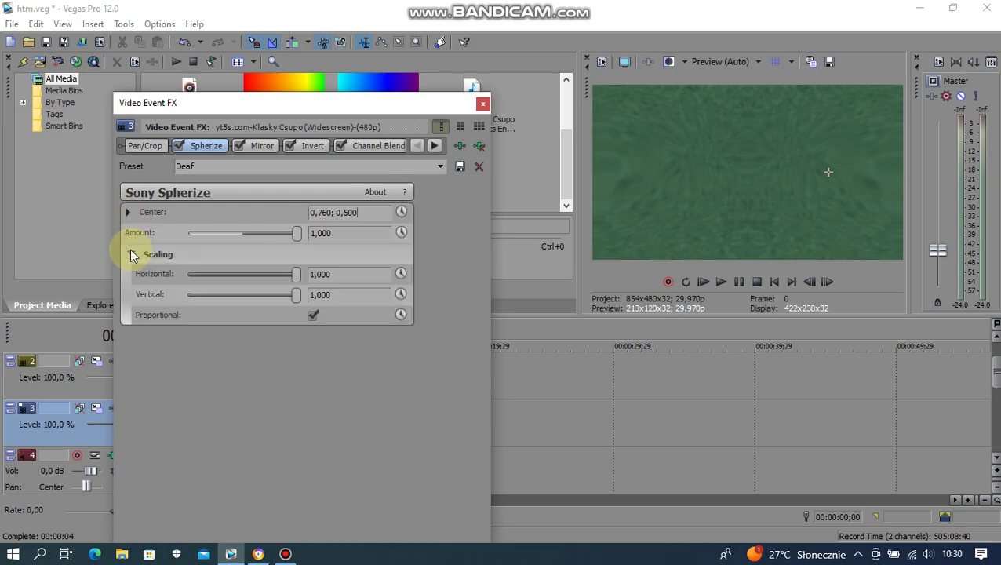
left_click(131, 254)
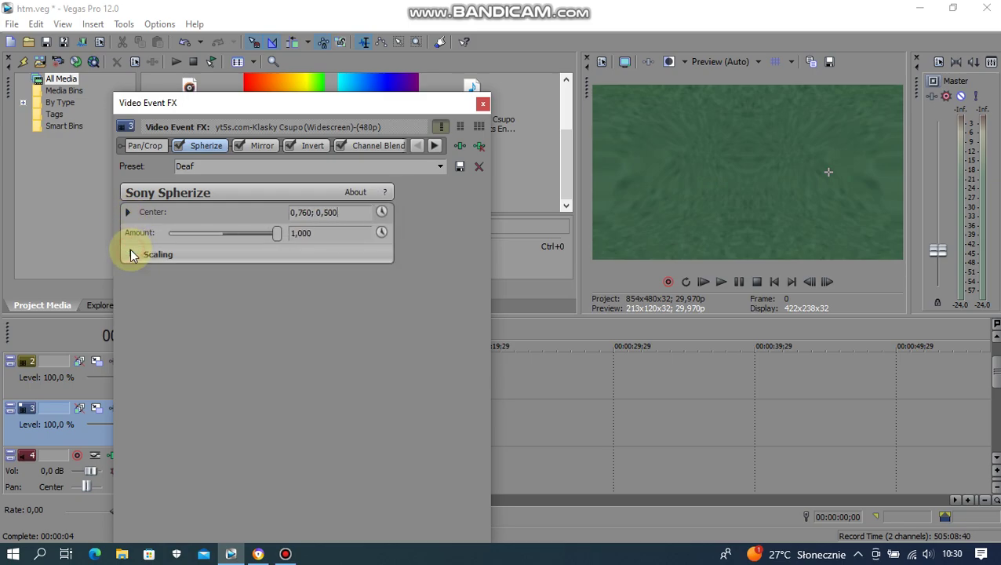
Review the video event's first Mirror, Invert, Channel Blend, HSL Adjust and LAB Adjust effect settings
left_click(269, 148)
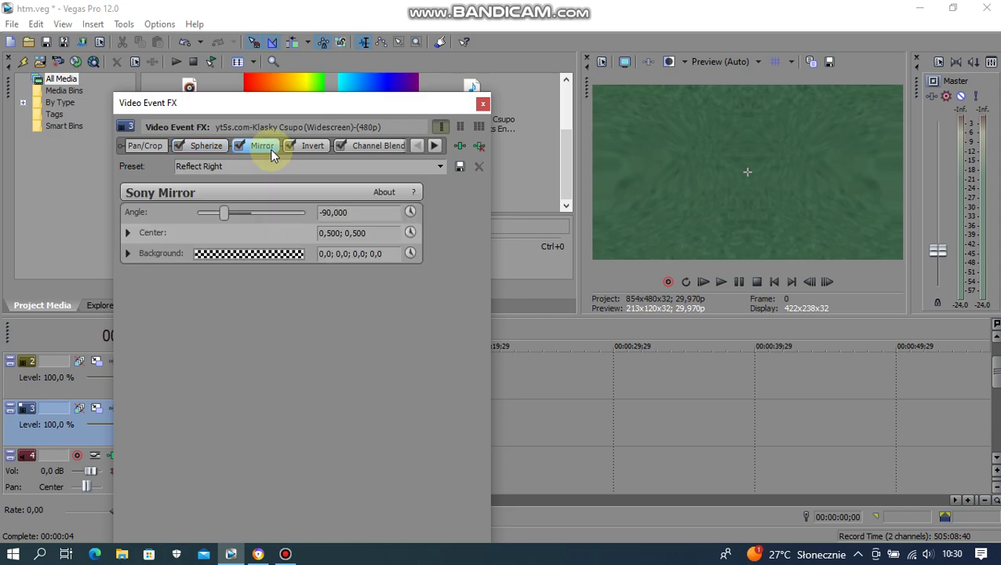
left_click(311, 145)
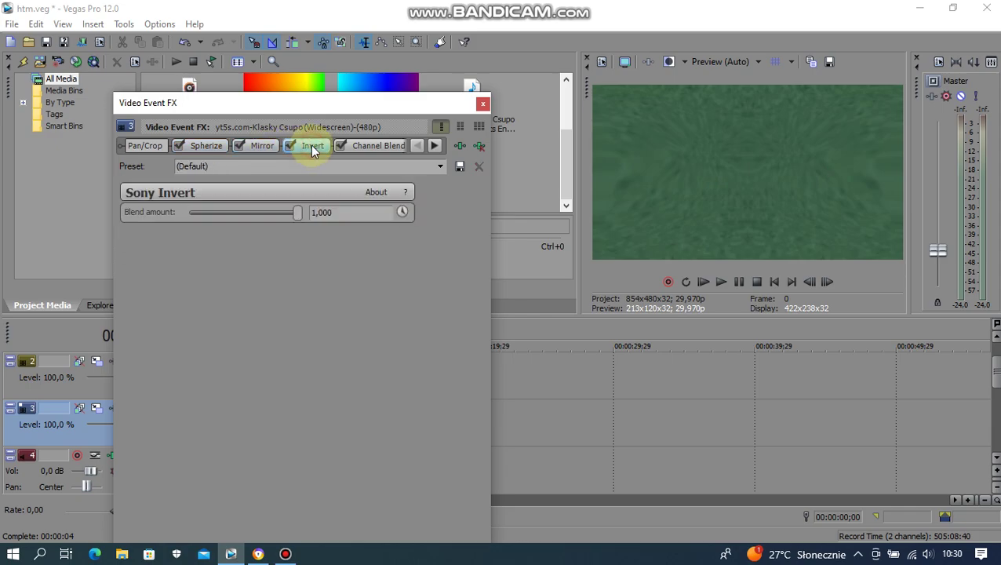
left_click(370, 146)
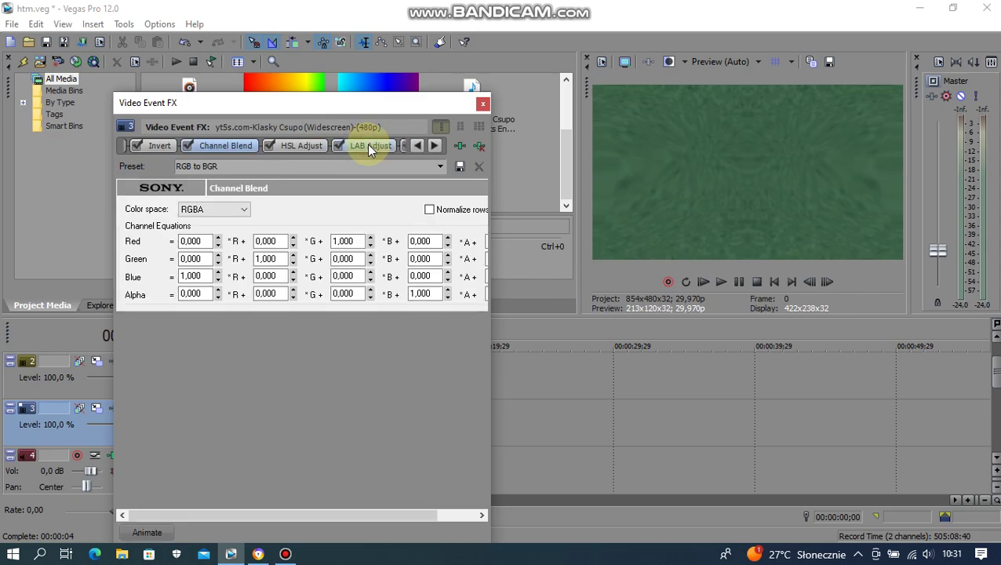
left_click(317, 149)
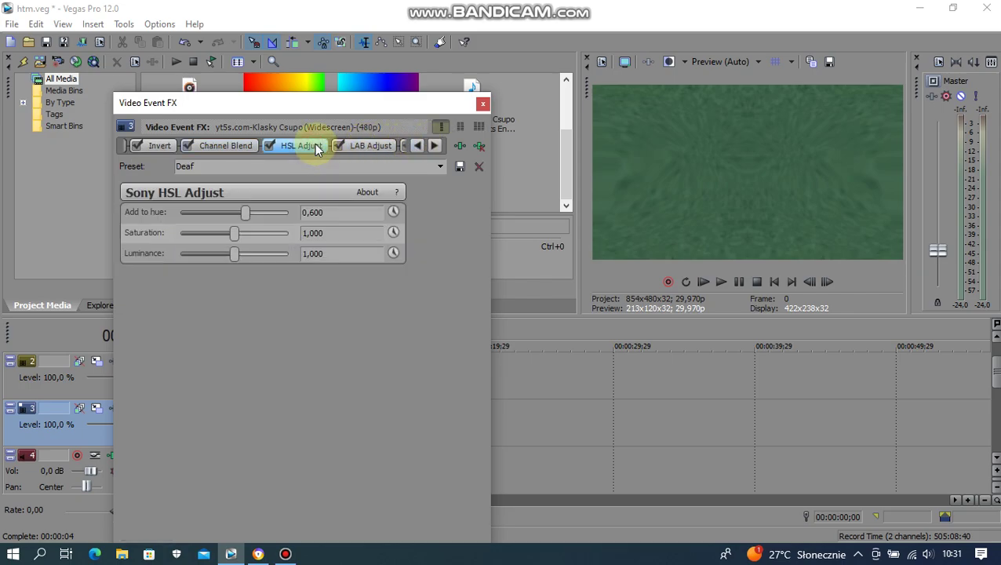
left_click(395, 147)
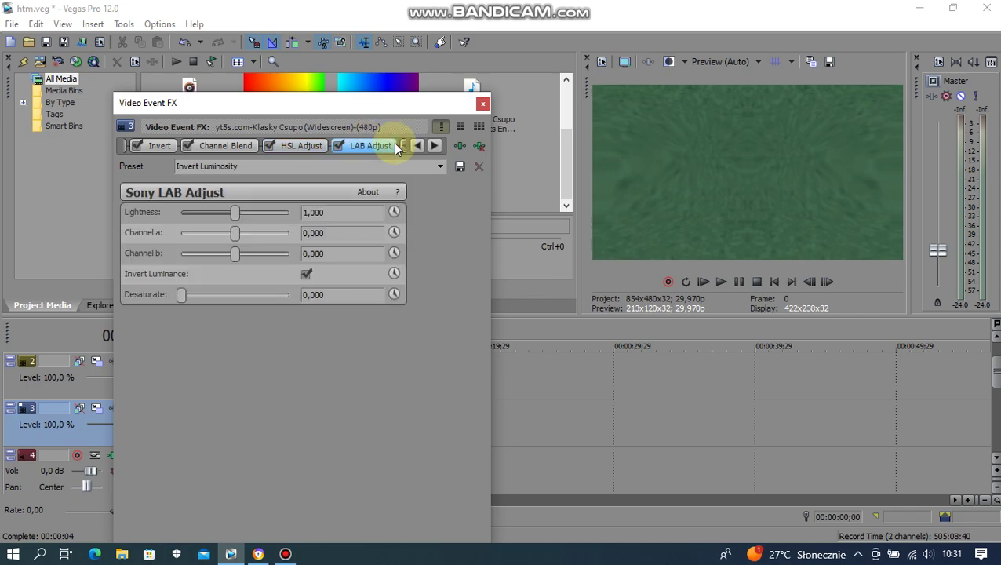
Examine the Color Corrector (Secondary) settings in the video event's effect chain, including the hue rotation
left_click(437, 147)
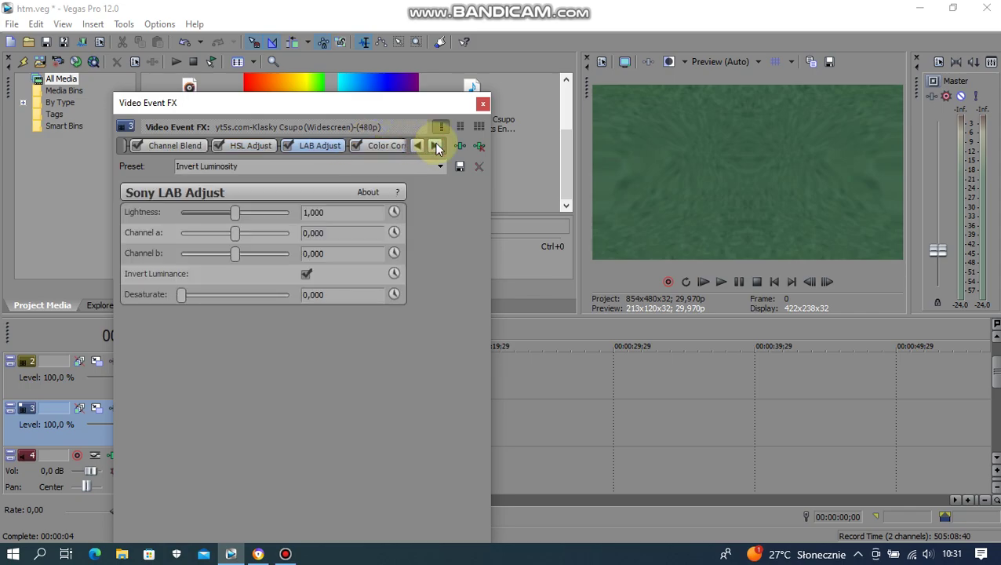
left_click(388, 146)
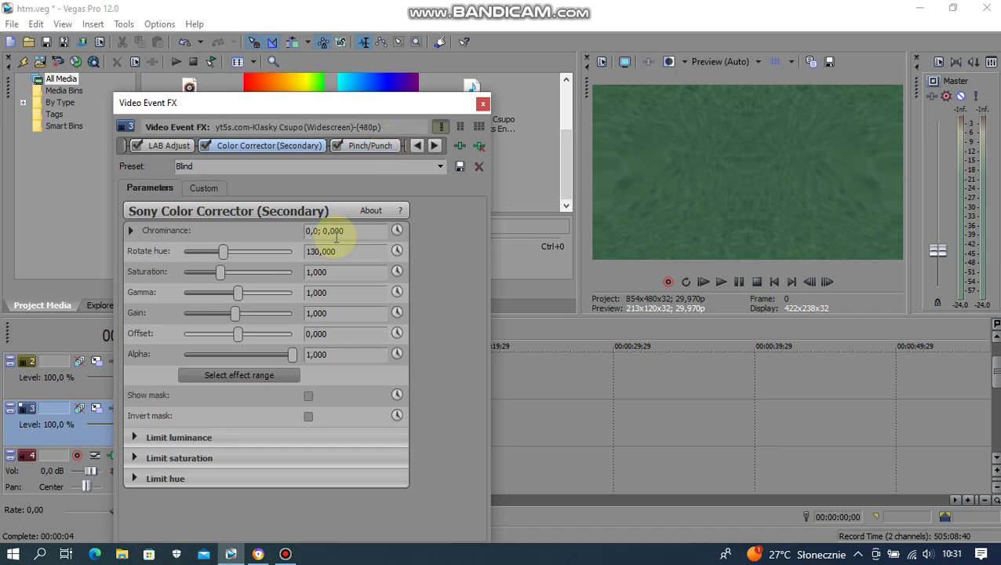
left_click_drag(310, 251, 333, 251)
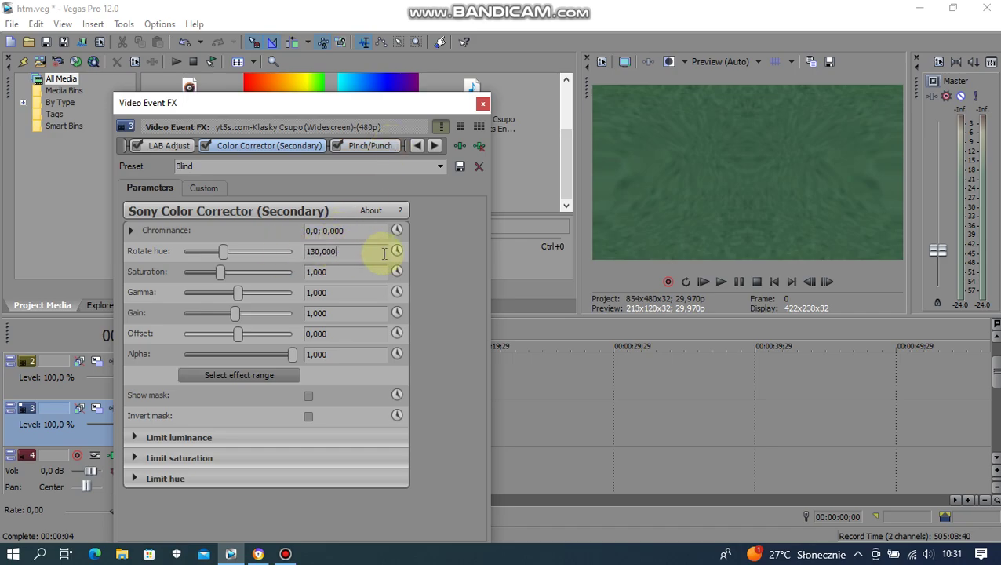
Examine the Pinch/Punch effect's amount, horizontal scaling and X and Y center coordinates
left_click(390, 144)
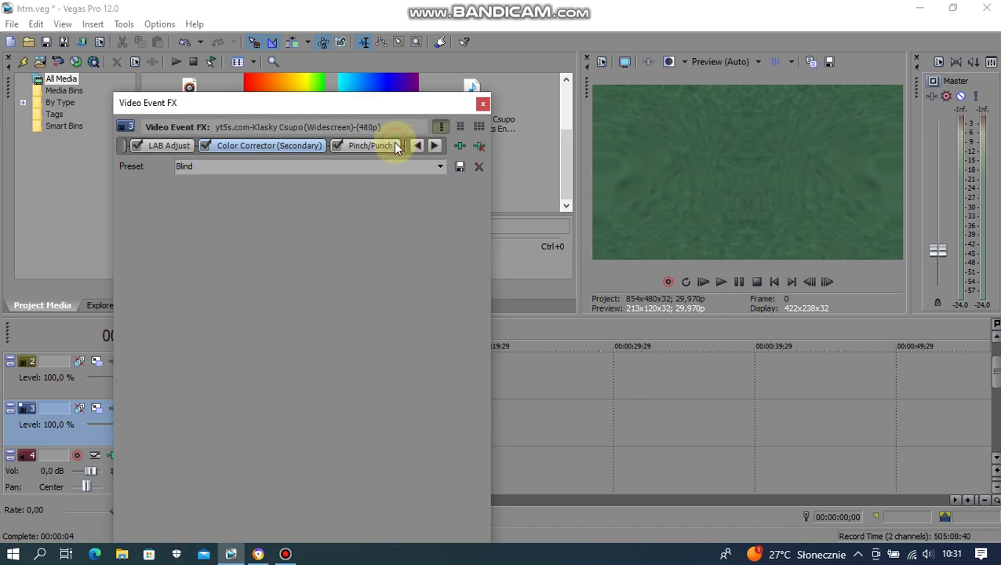
left_click(400, 213)
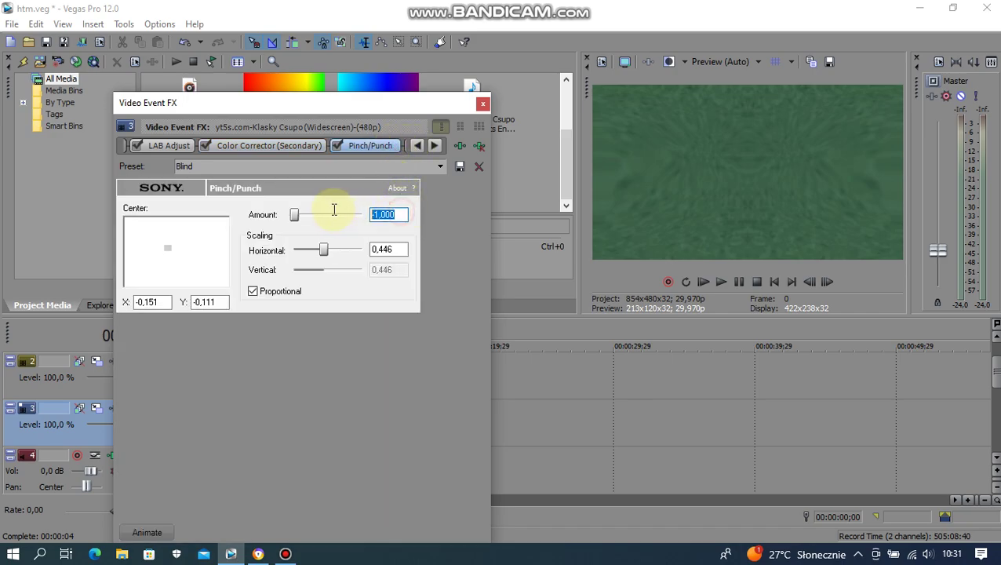
left_click(407, 249)
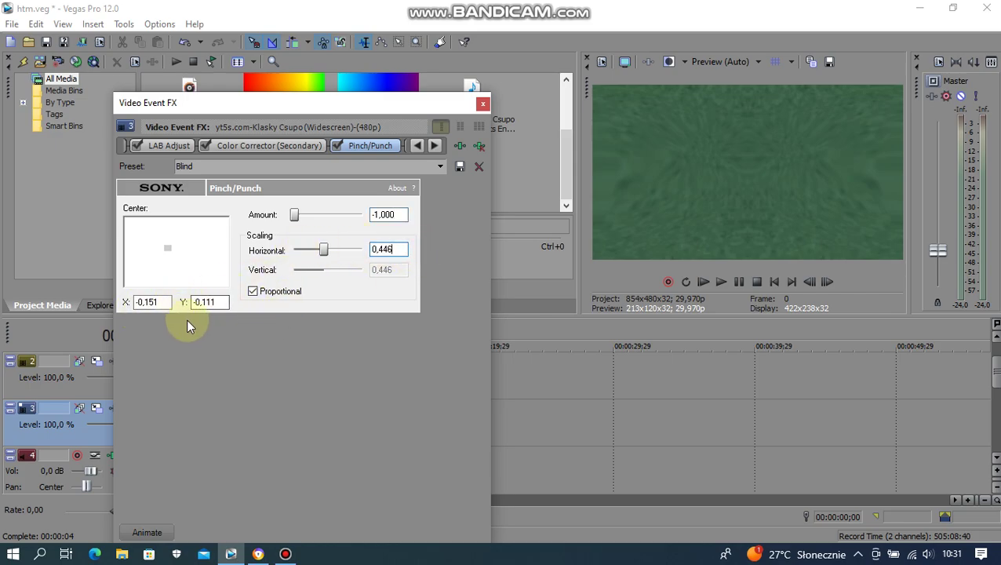
left_click(138, 304)
left_click(206, 302)
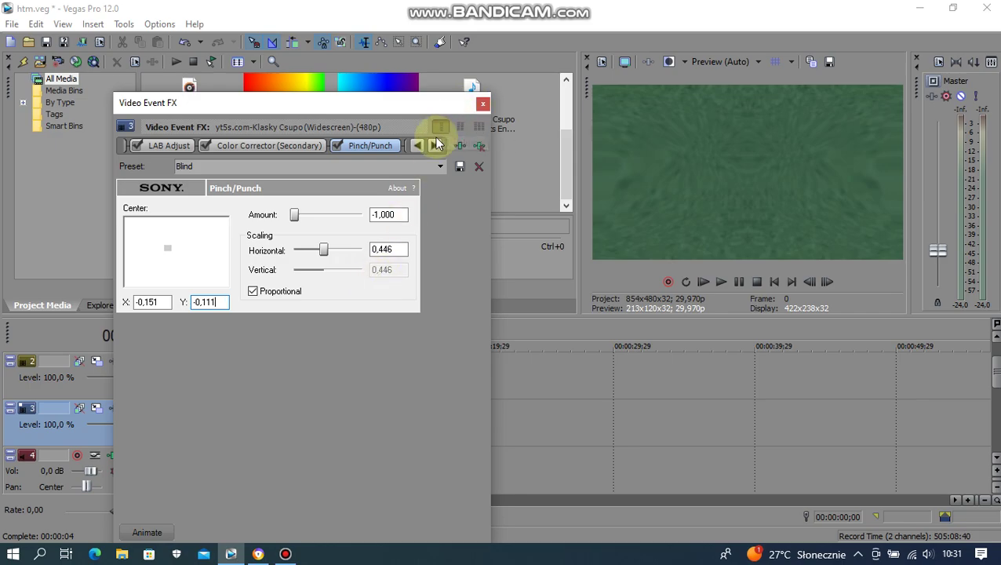
Review the last Mirror effect in the chain and close the video event's effects window
left_click(434, 145)
left_click(365, 146)
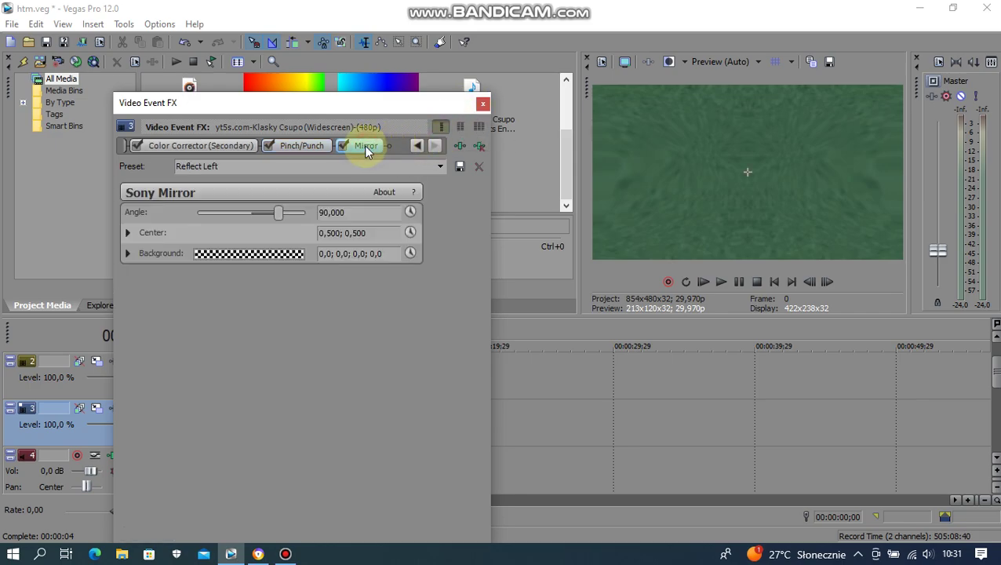
left_click(481, 105)
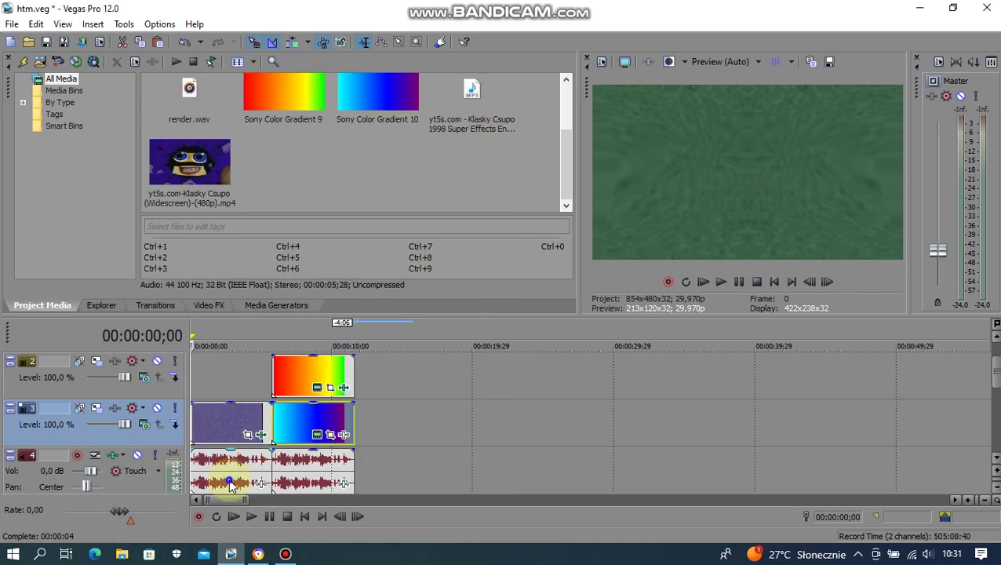
Check the pitch change in the properties of the first audio event on track 4
right_click(230, 484)
left_click(326, 470)
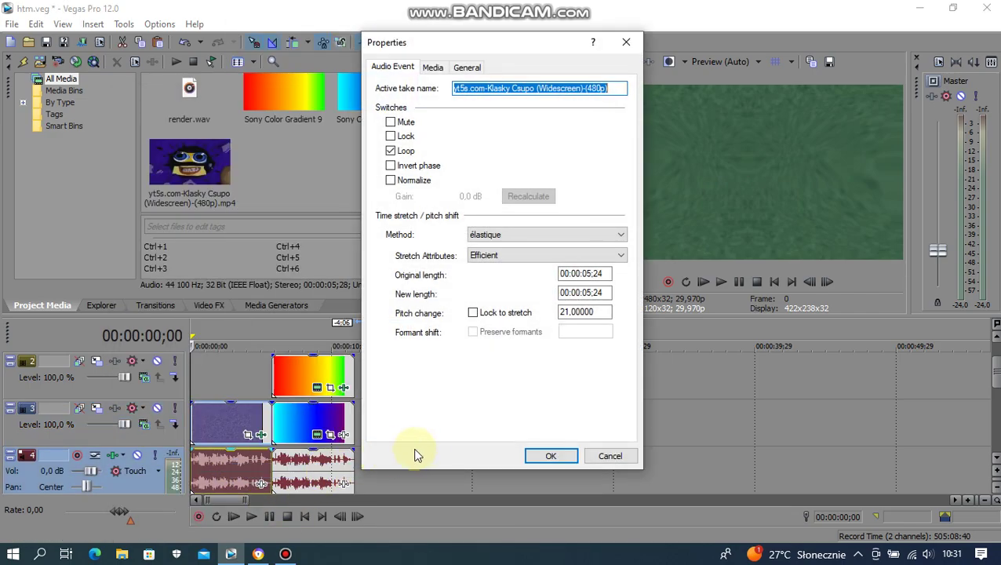
left_click(580, 311)
key("End")
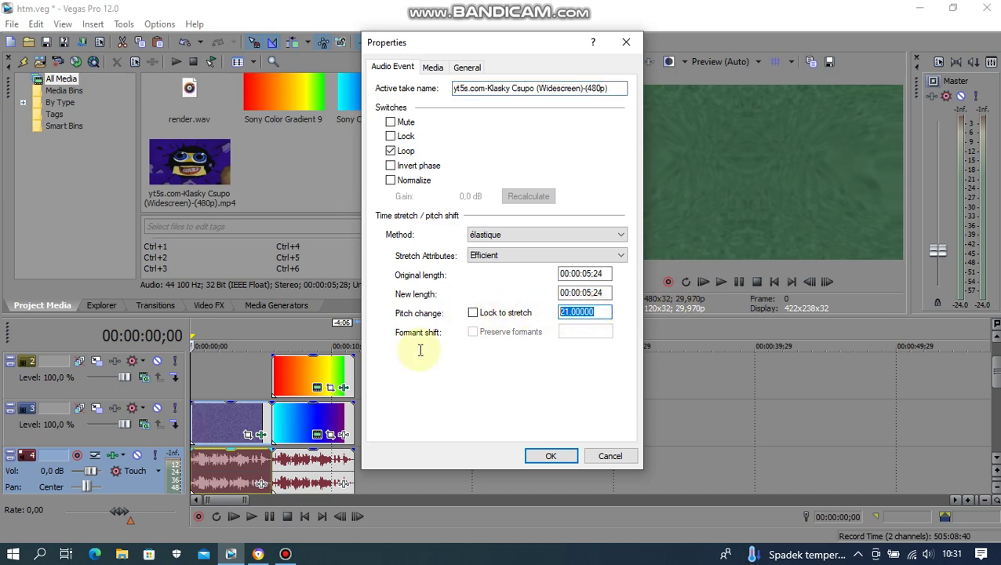
left_click(551, 452)
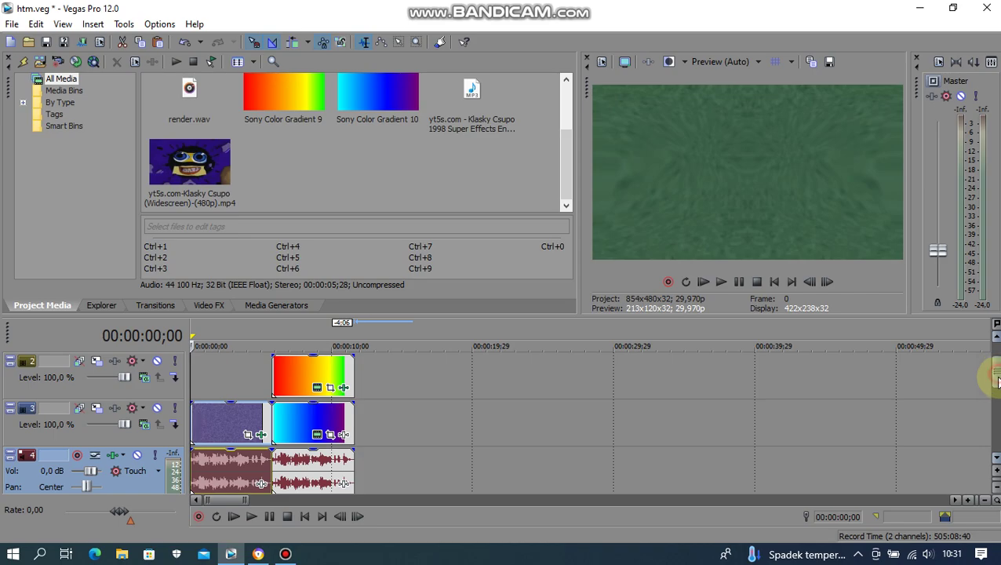
Check the pitch change in the properties of the audio event on track 5
scroll(993, 377, "down", 3)
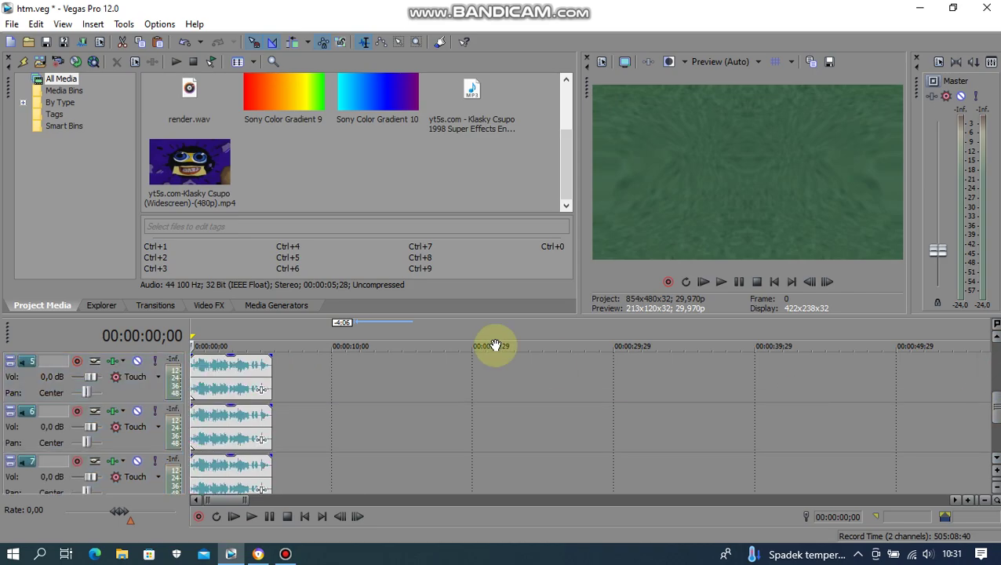
right_click(197, 363)
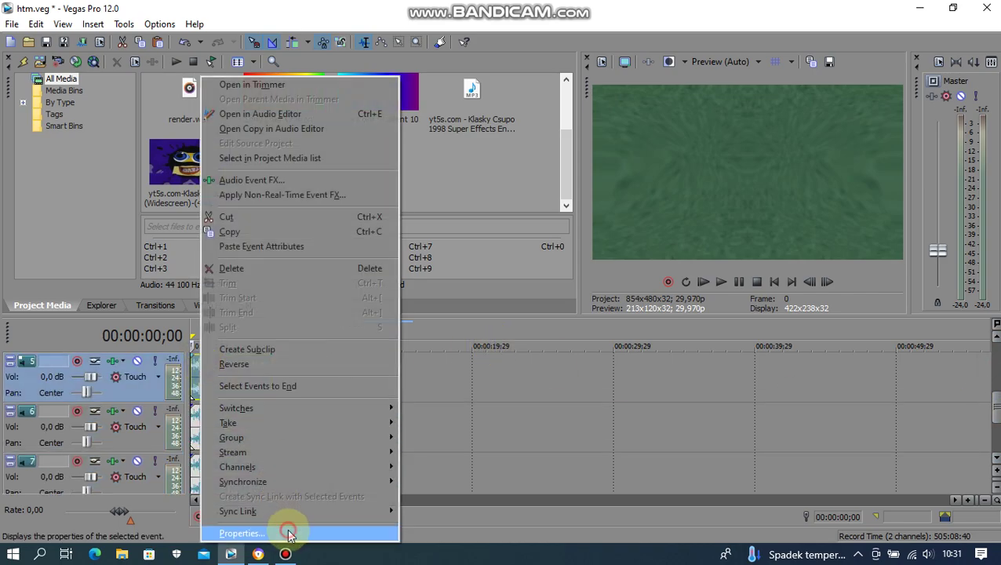
left_click(286, 533)
left_click_drag(604, 312, 572, 312)
double_click(576, 311)
key("End")
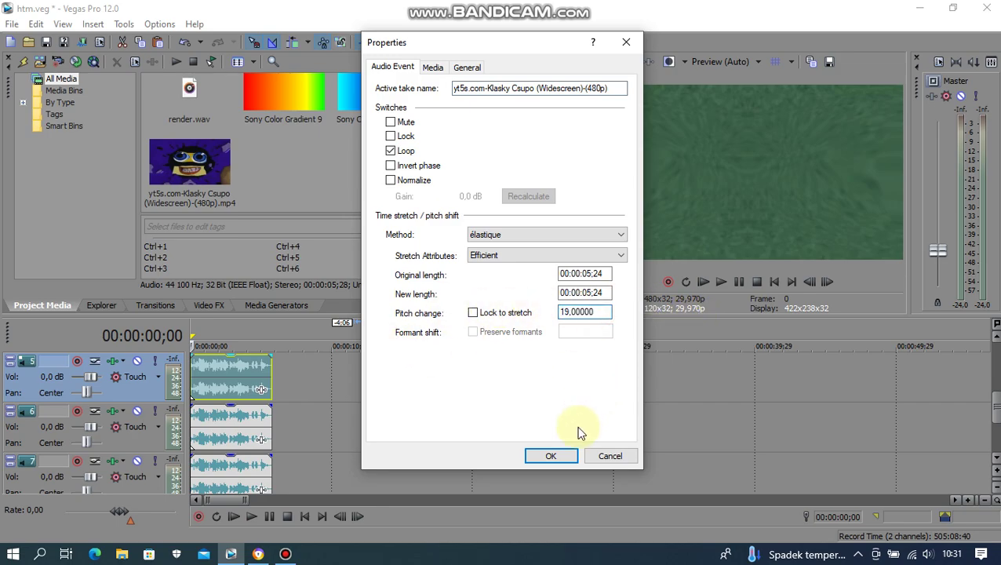
left_click(551, 455)
Check the pitch change in the properties of the audio event on track 6
right_click(222, 437)
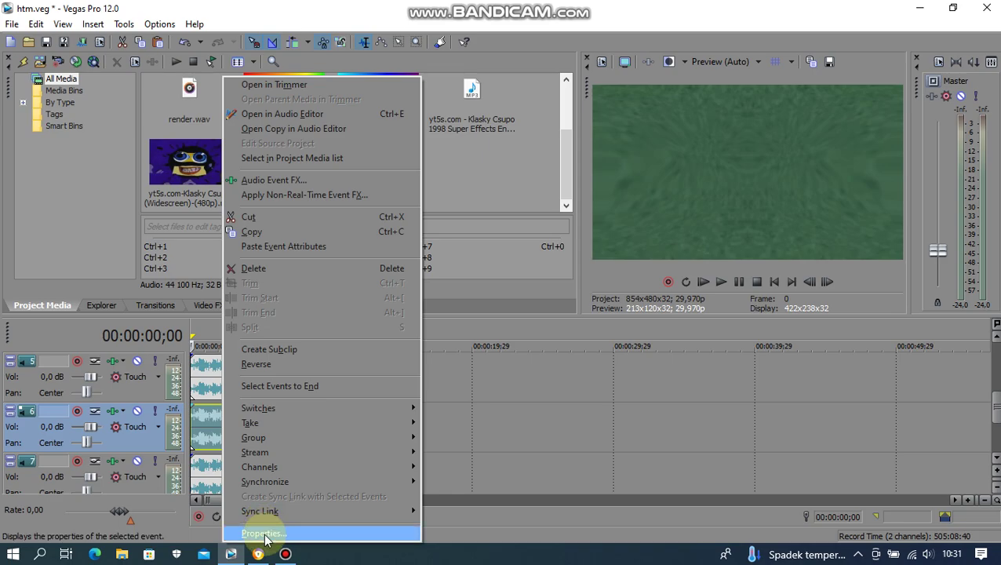
left_click(259, 533)
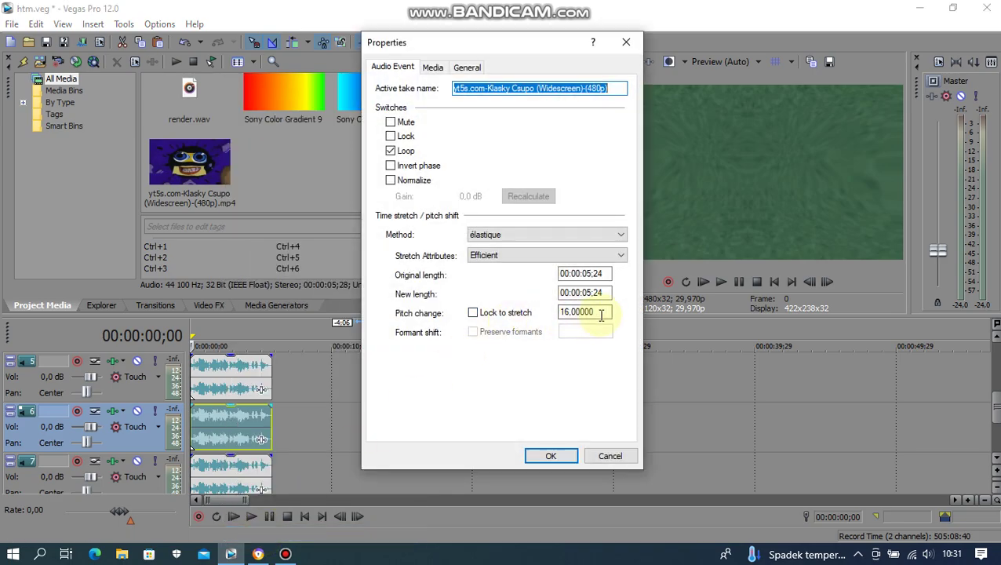
double_click(603, 313)
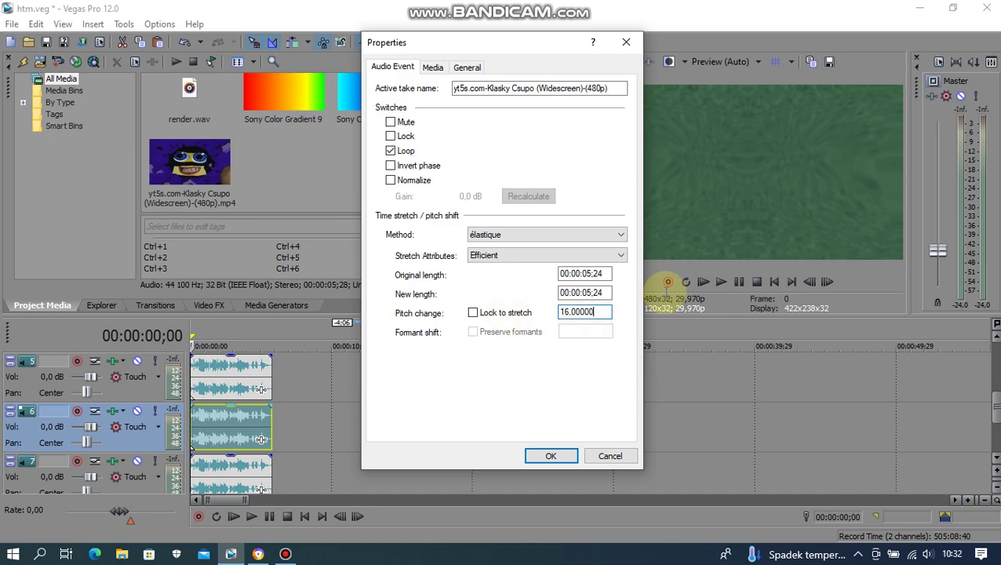
key("End")
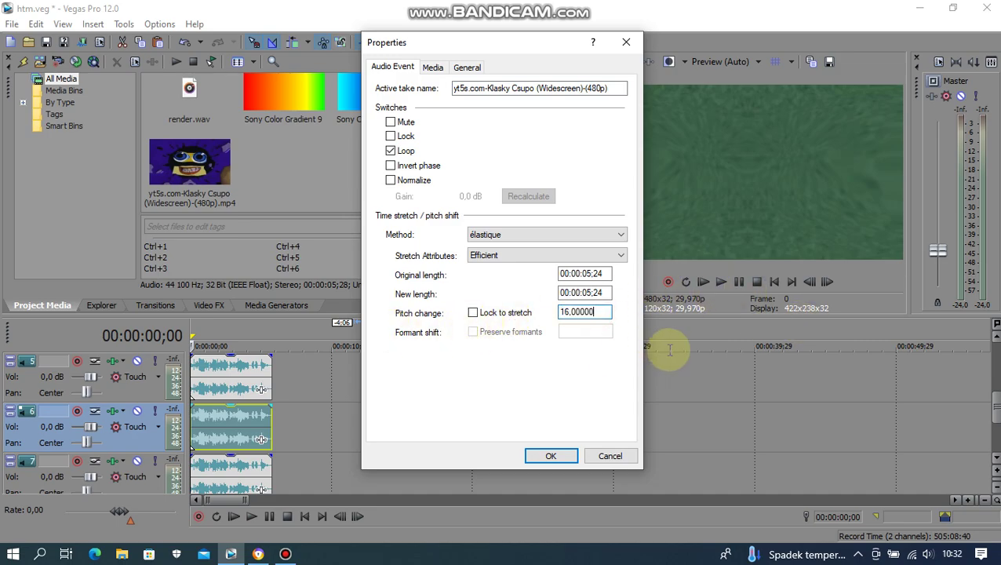
left_click(548, 455)
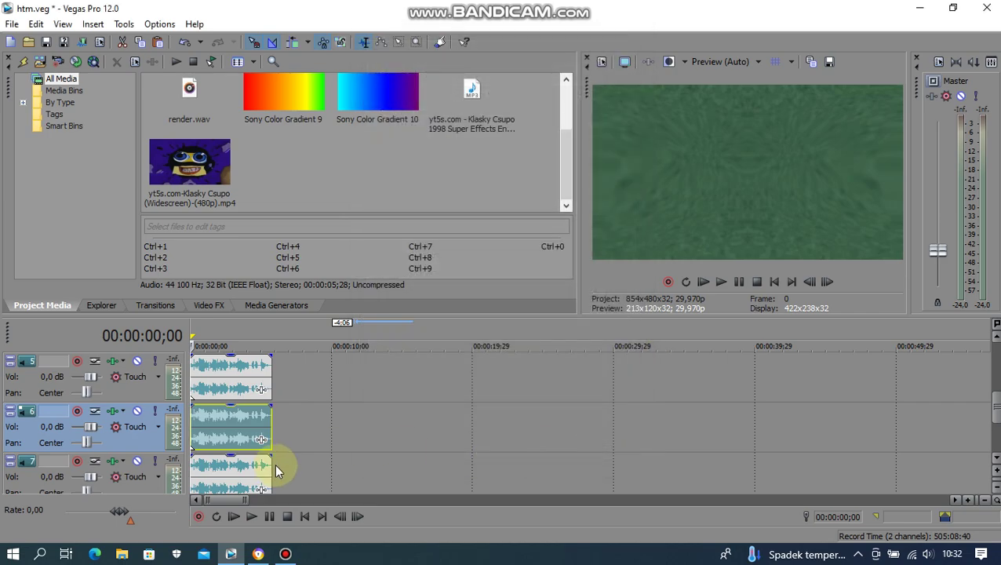
Check the pitch change in the properties of the audio event on track 7
left_click(267, 464)
right_click(261, 465)
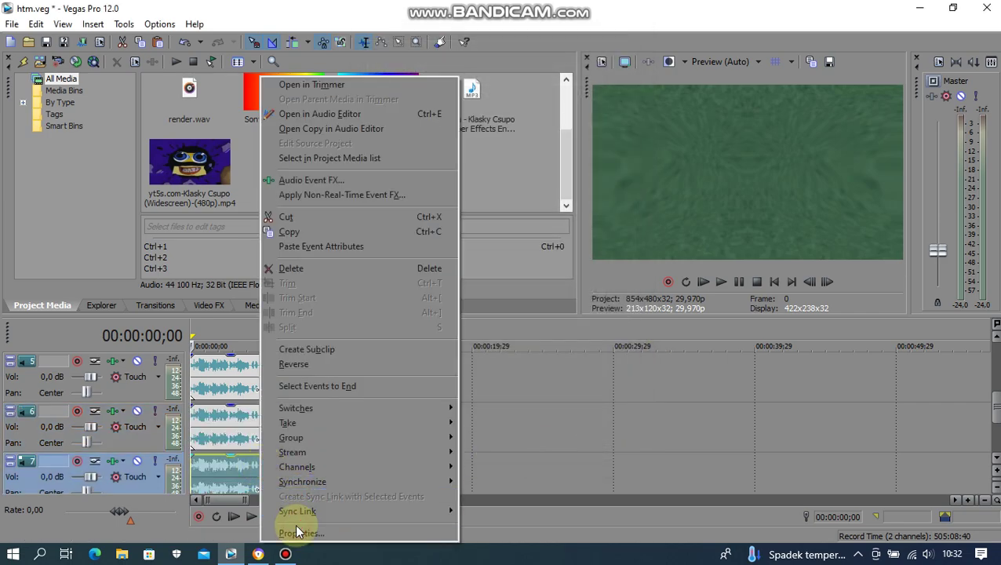
left_click(297, 533)
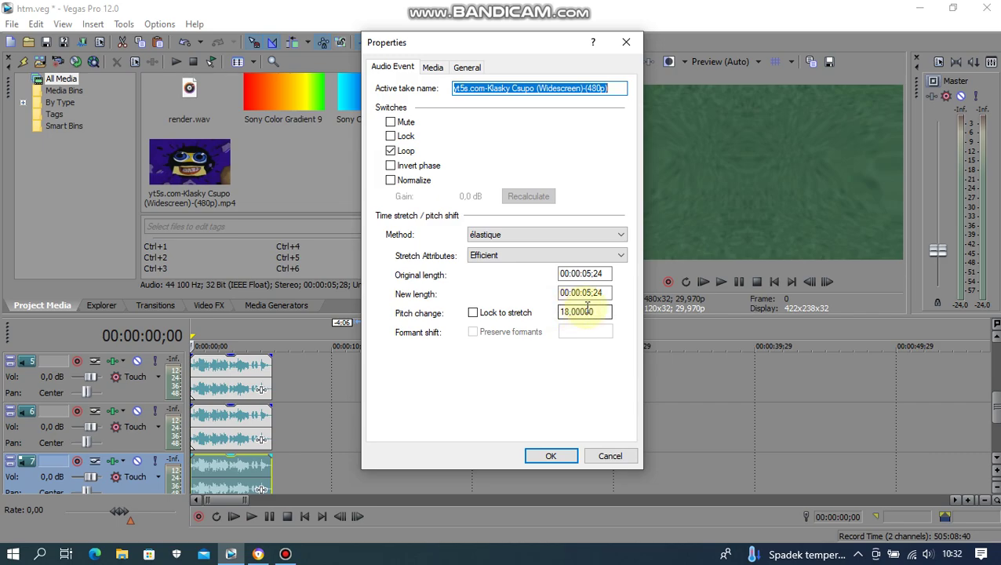
left_click(593, 311)
double_click(596, 312)
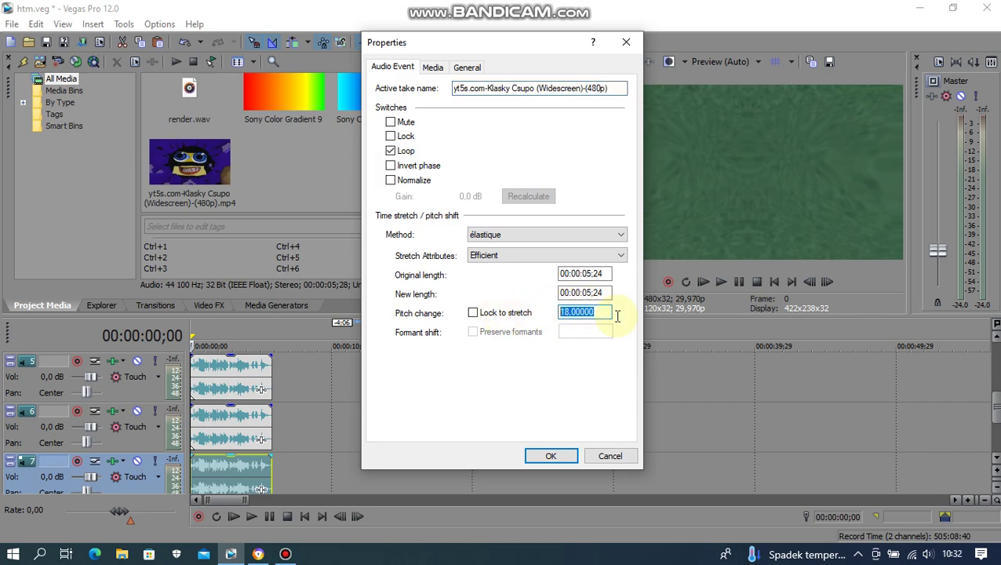
type("18.00000")
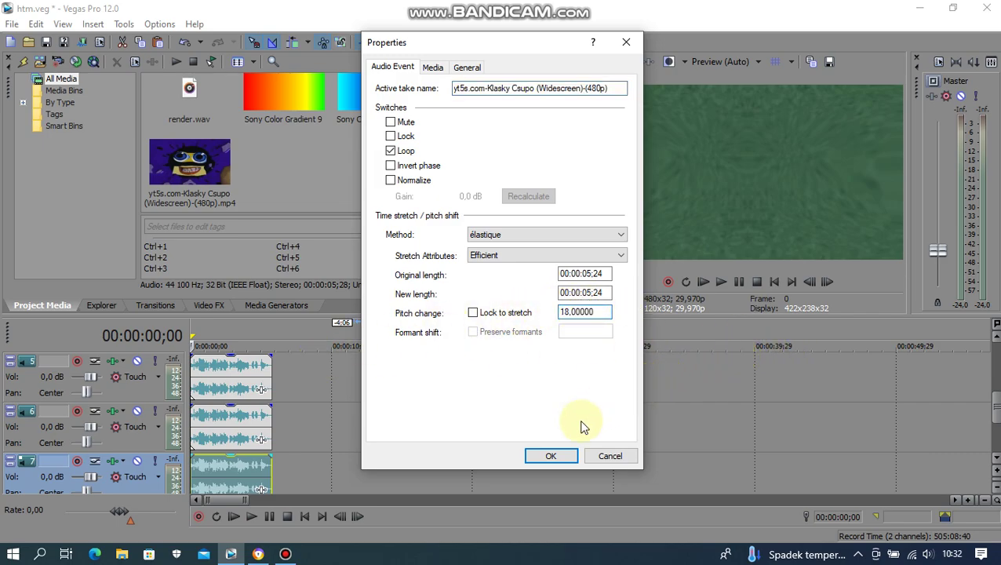
left_click(551, 456)
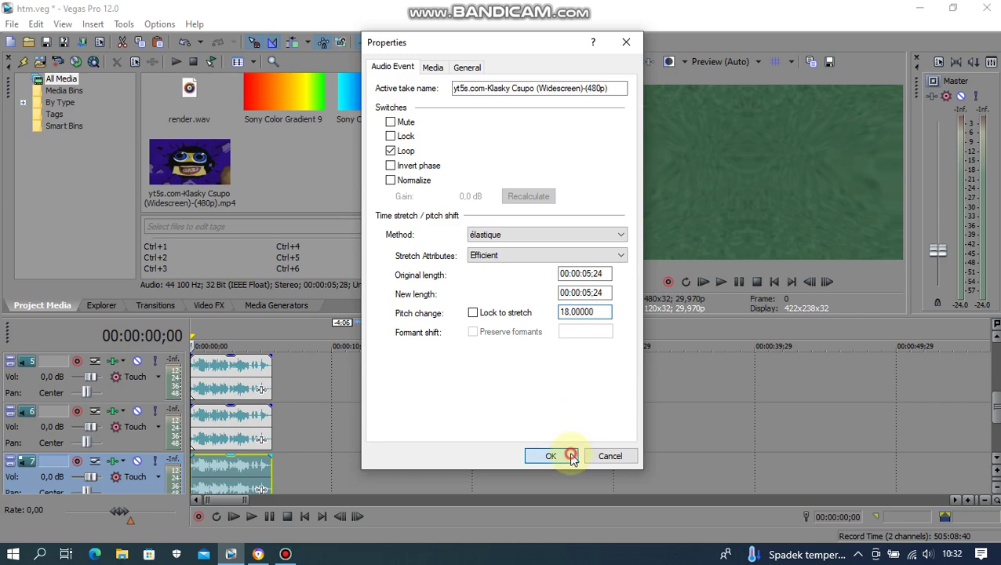
Return to the uppermost timeline tracks and save the project
left_click_drag(991, 404, 996, 361)
left_click(45, 41)
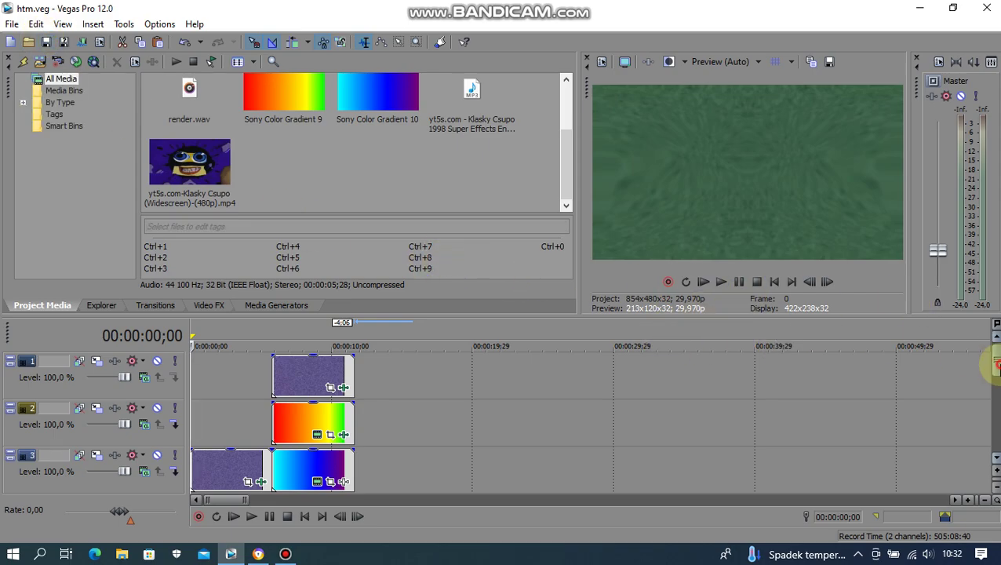
Play the project preview from the start and pause it near the beginning of the second clip
left_click_drag(994, 365, 994, 377)
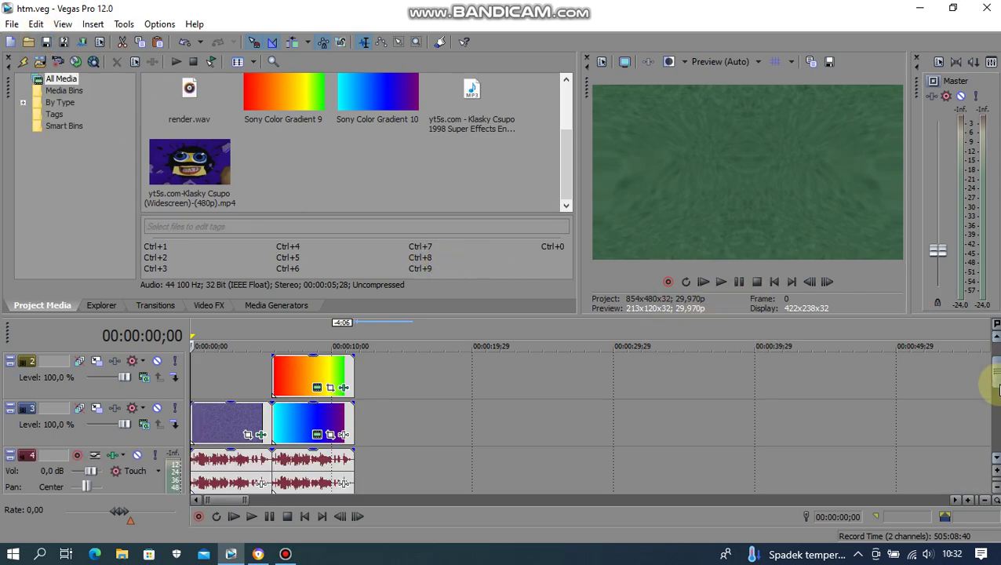
left_click(720, 282)
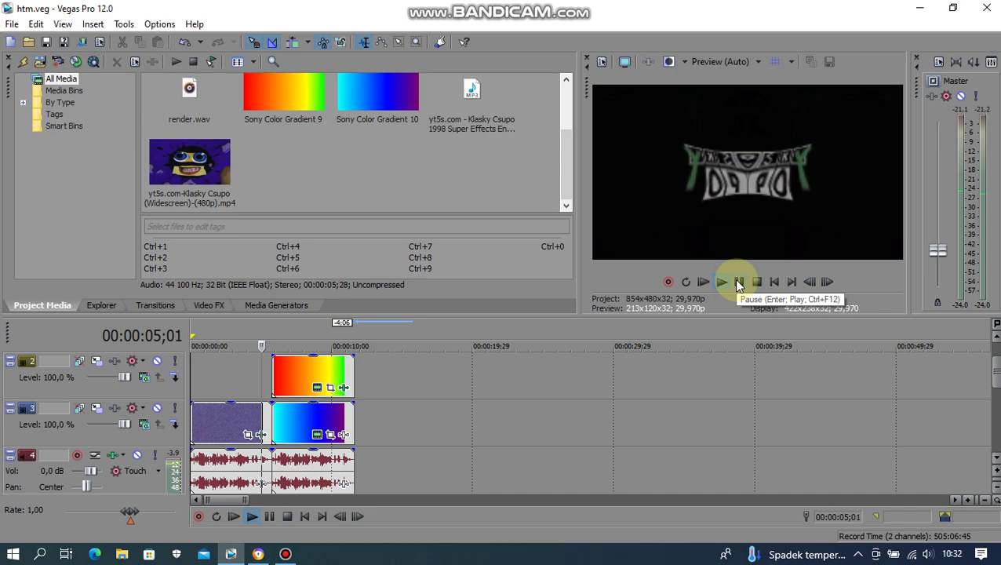
left_click(737, 283)
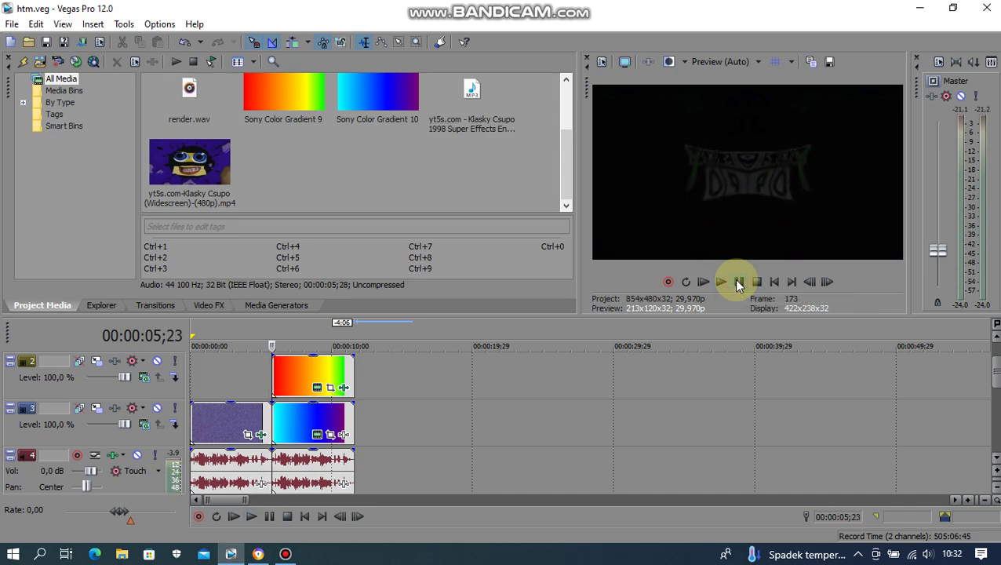
Move the playhead through the second clip to 00:00:07;20 to preview the gradient composite
left_click(271, 333)
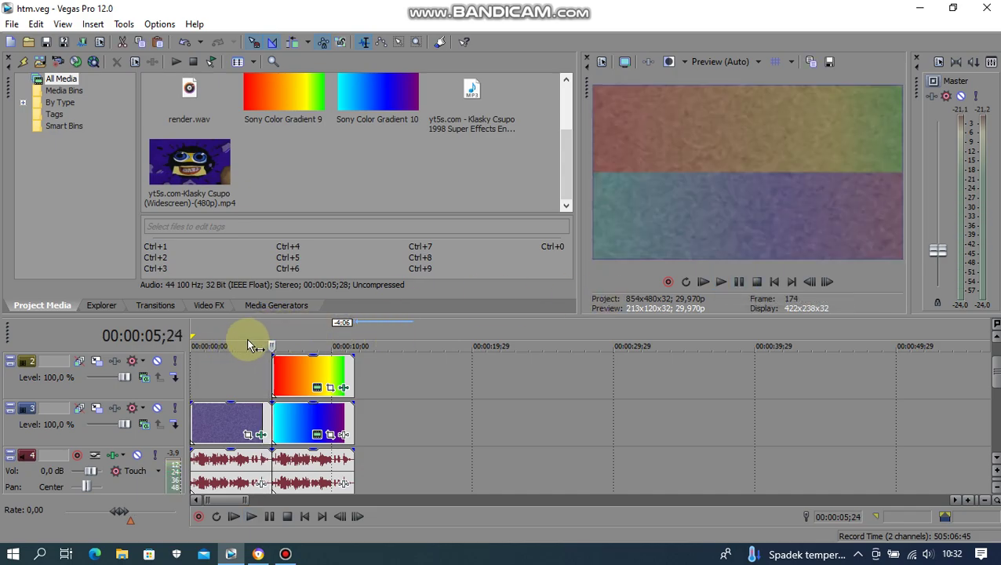
left_click(289, 332)
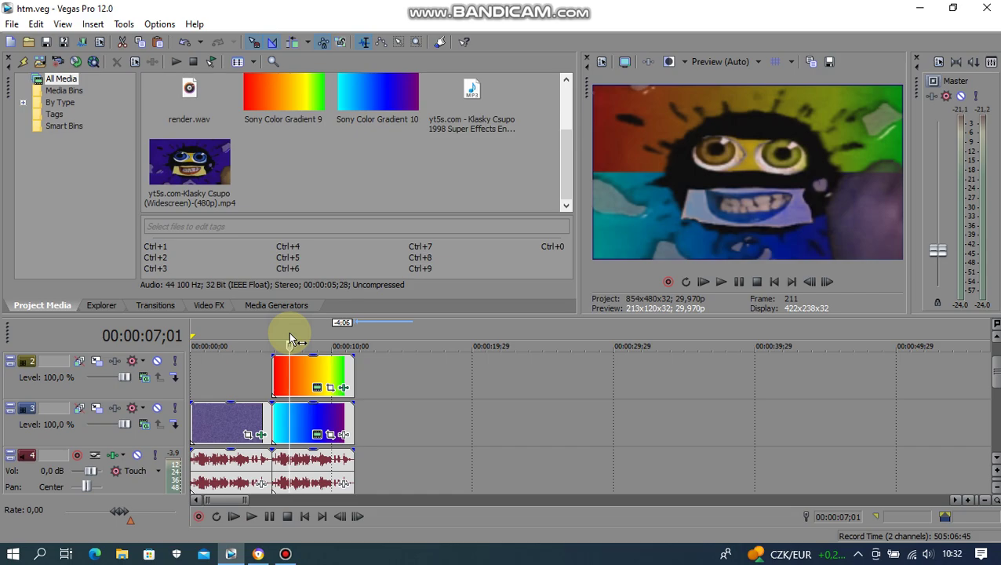
left_click(298, 333)
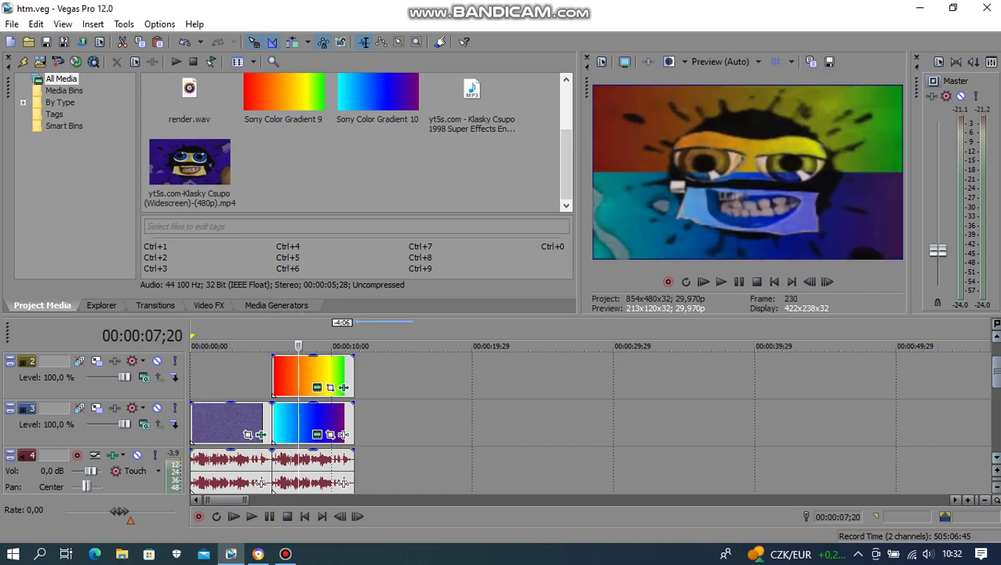
Open the event FX of the video clip on track 1 and check its NewBlue V5 Selective Tint settings
scroll(272, 422, "up", 1)
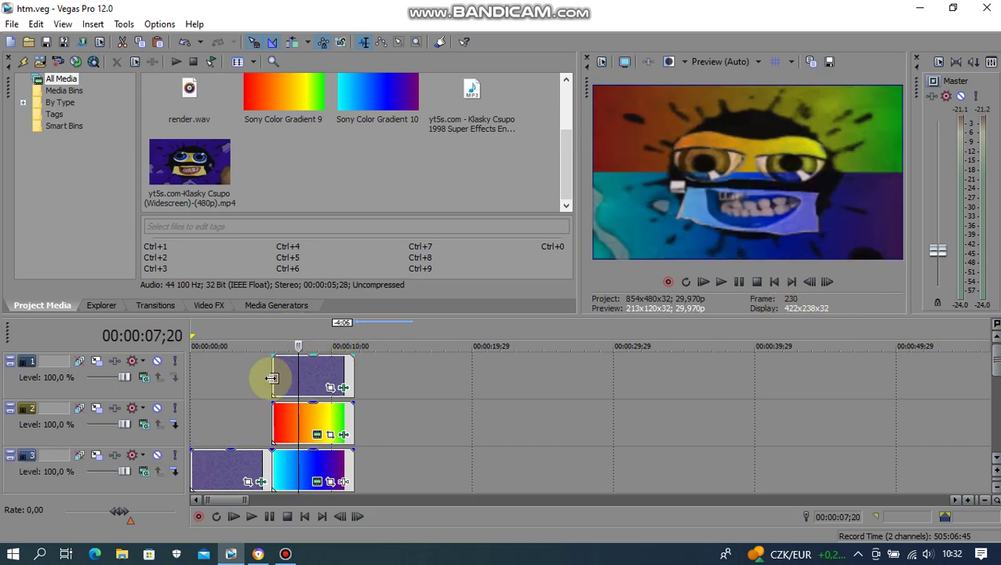
left_click(47, 365)
left_click(287, 375)
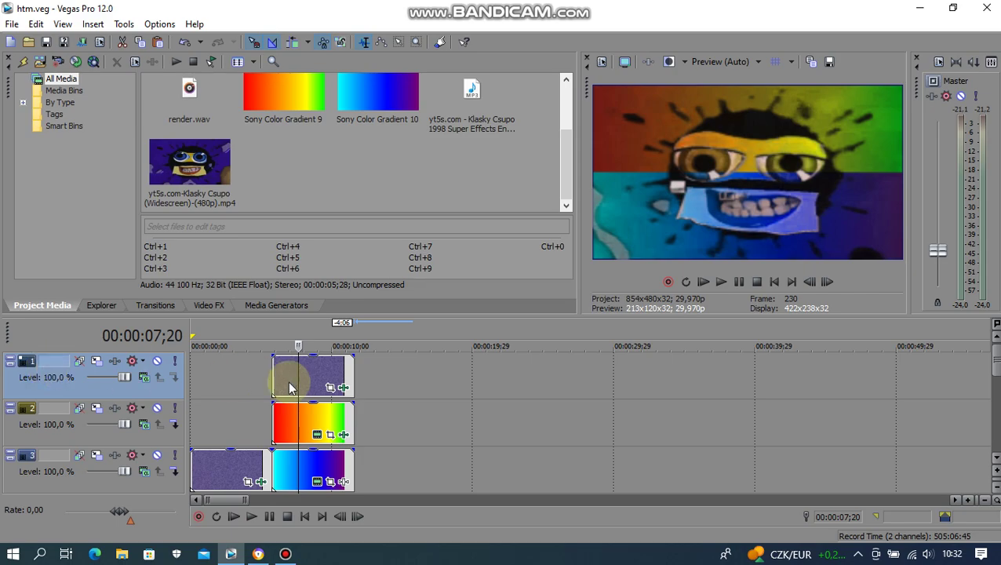
left_click(343, 388)
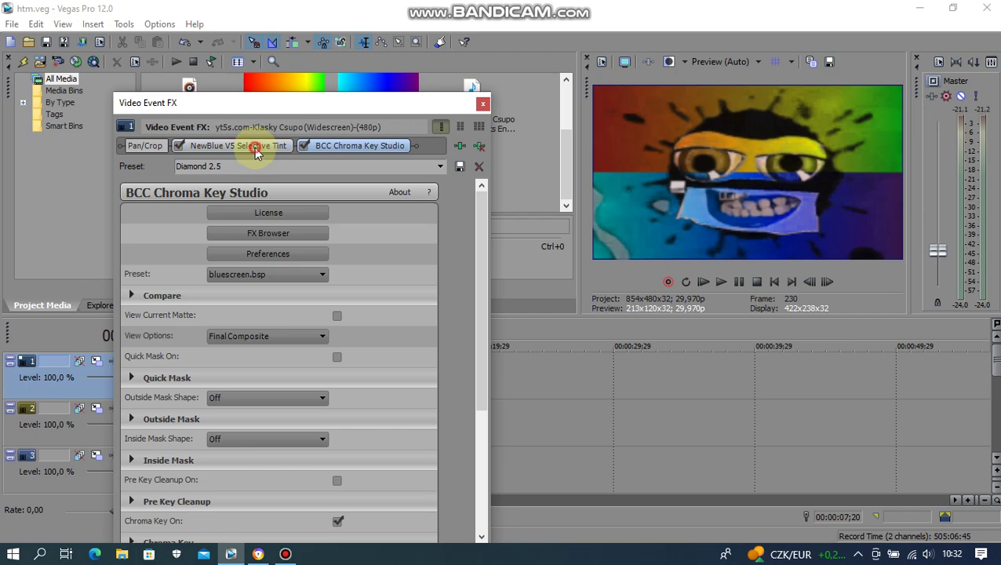
left_click(254, 147)
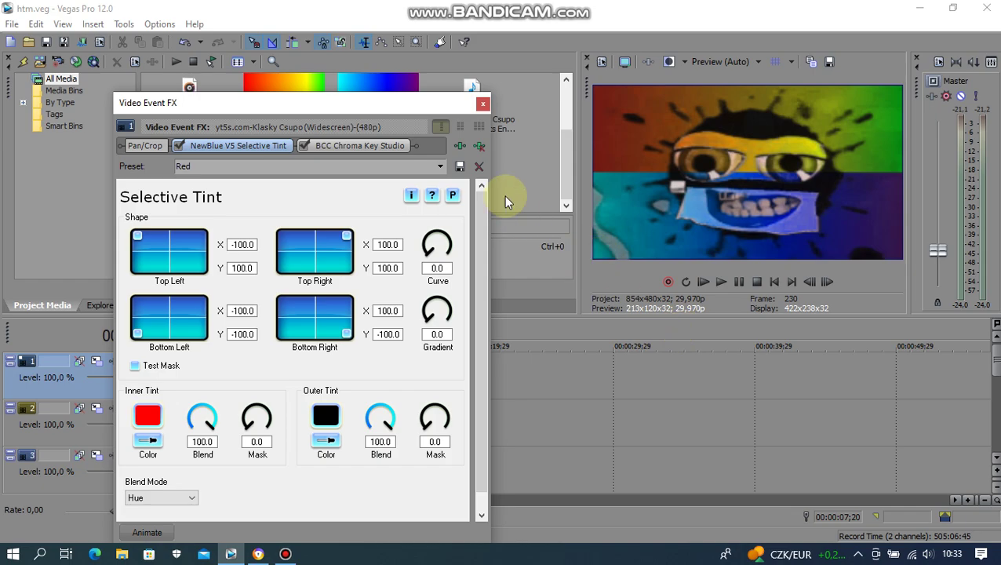
Show the BCC Chroma Key Studio effect of the track 1 clip and expand its Chroma Key parameters
left_click(405, 149)
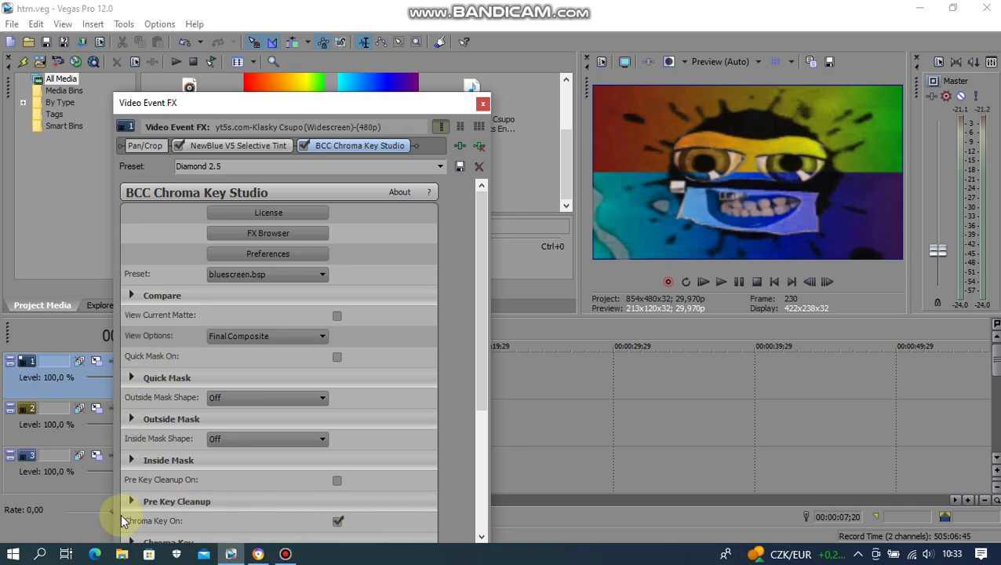
left_click_drag(480, 335, 418, 469)
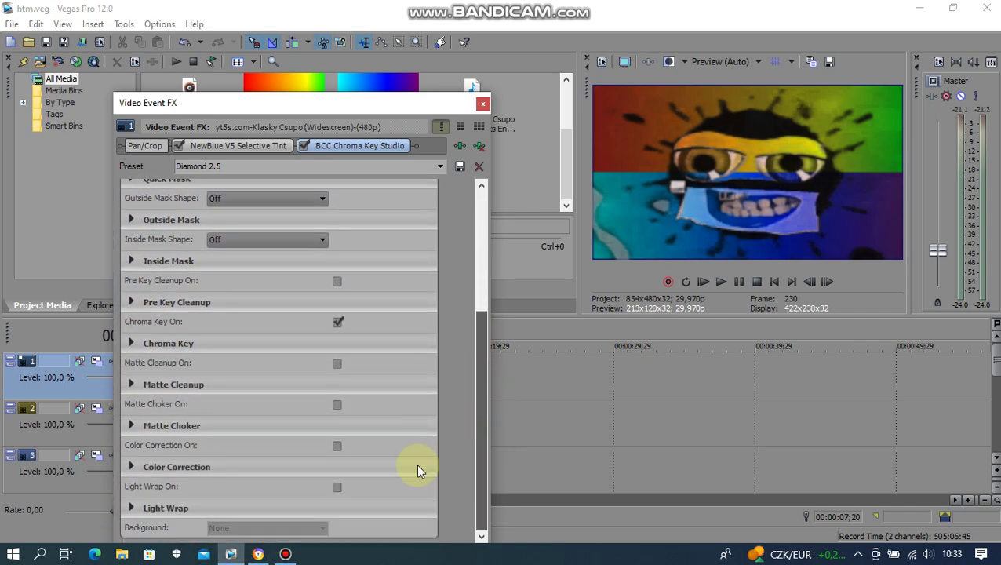
left_click(130, 343)
left_click_drag(480, 286, 484, 326)
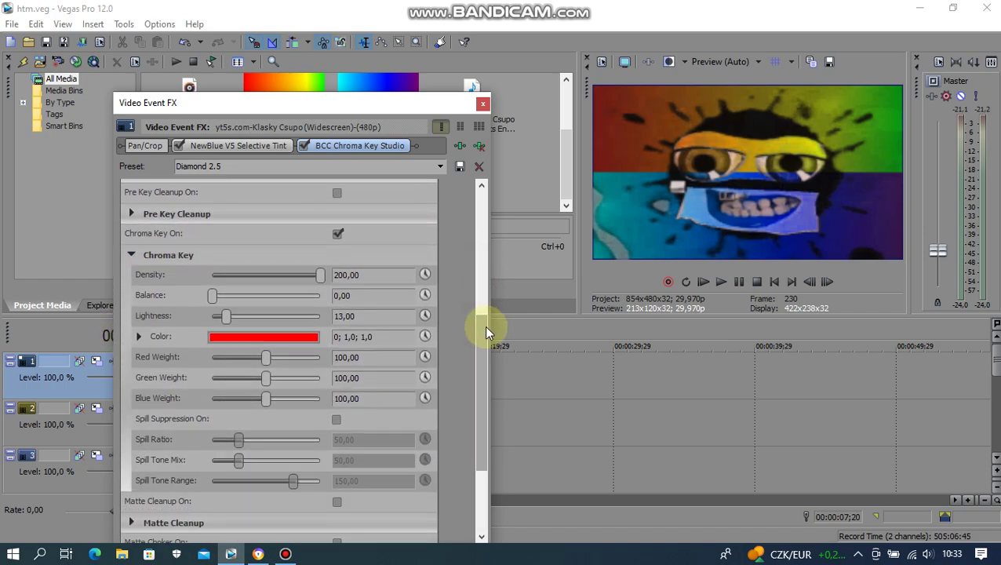
Check the chroma key density, balance, lightness, color and color weight values, and close the effects window
left_click(362, 275)
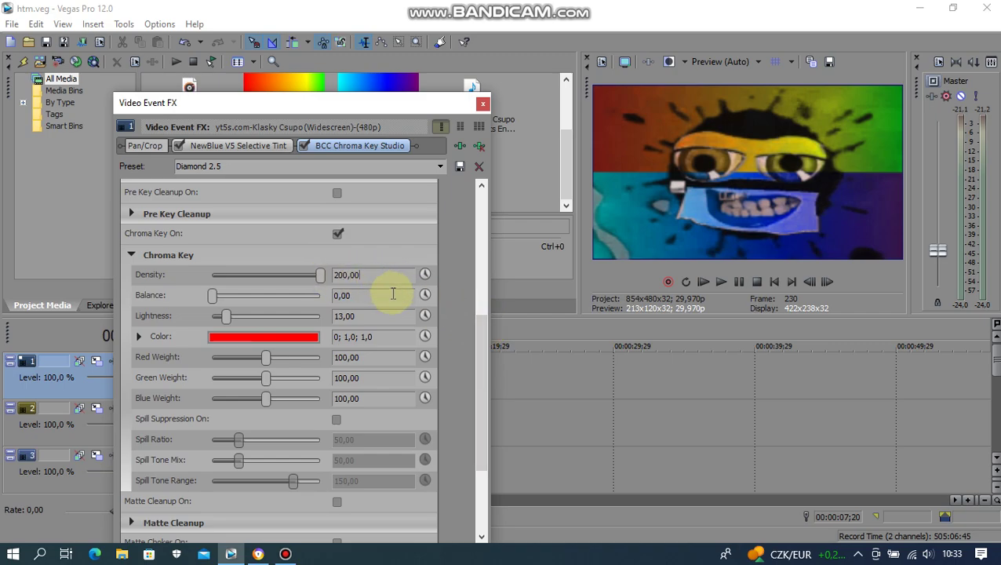
key("Tab")
left_click(404, 317)
left_click_drag(354, 317, 308, 317)
left_click(406, 336)
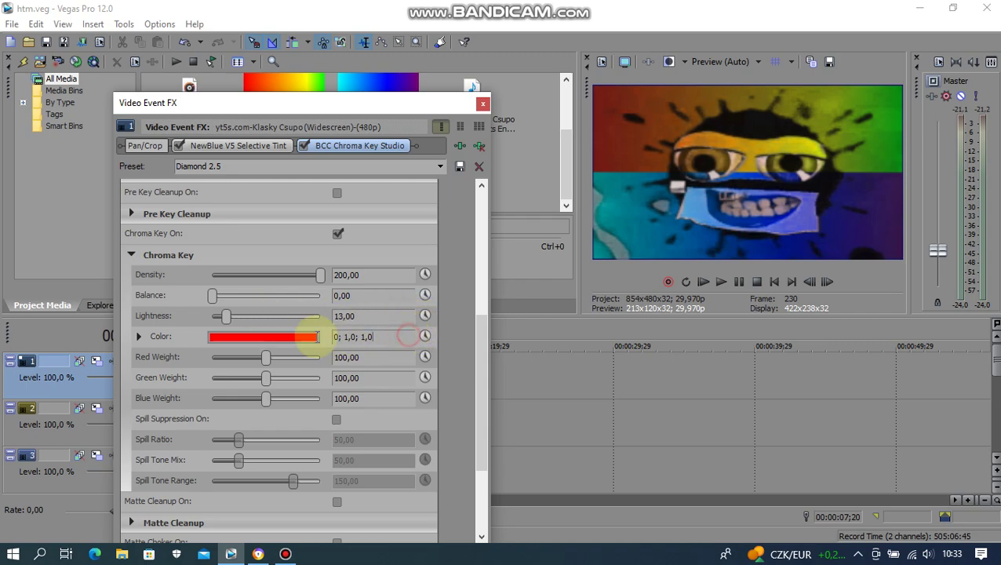
left_click(403, 356)
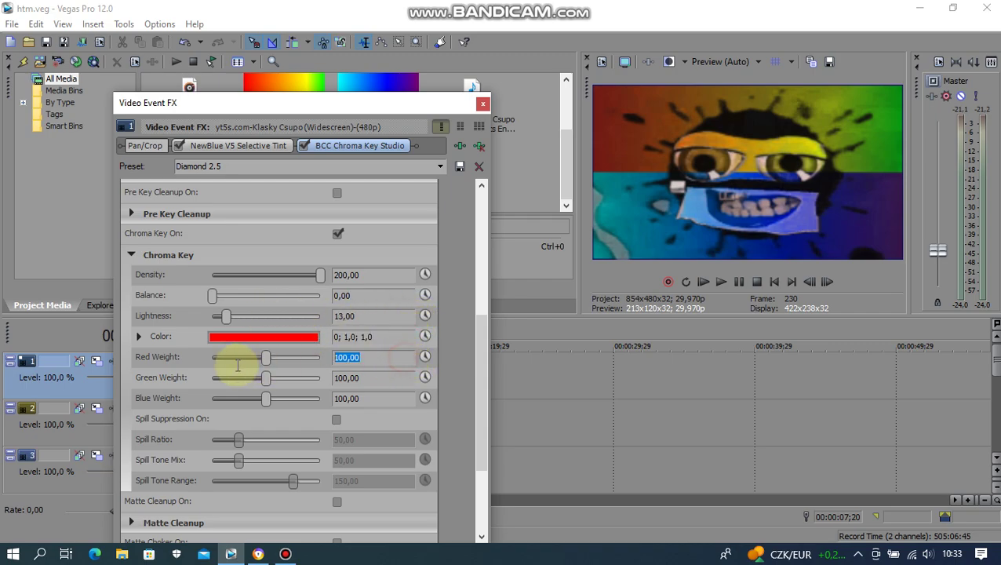
left_click(406, 377)
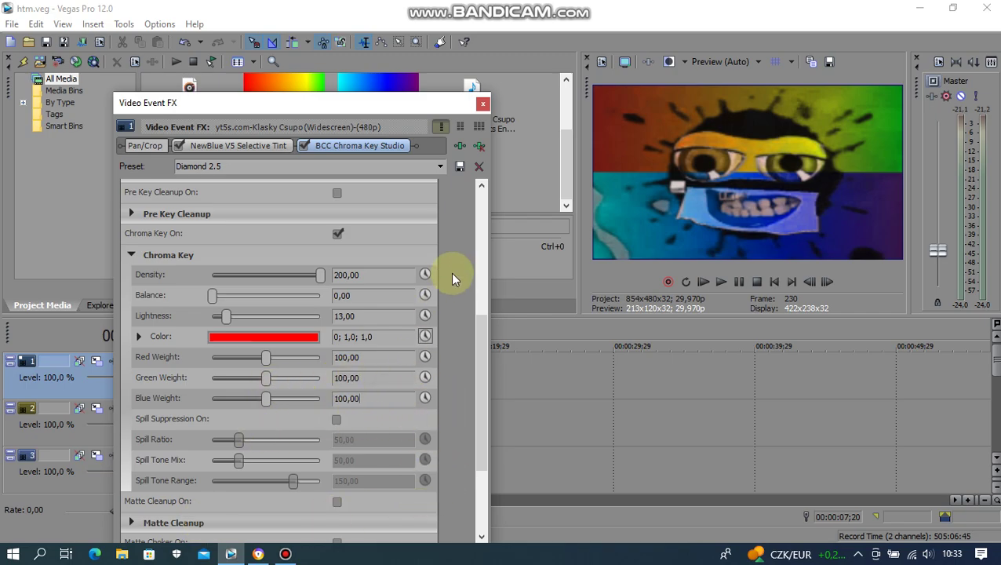
left_click(483, 104)
Open the Color Gradient generator on track 2 and check its gradient type, aspect ratio angle and first control point distance
left_click(317, 434)
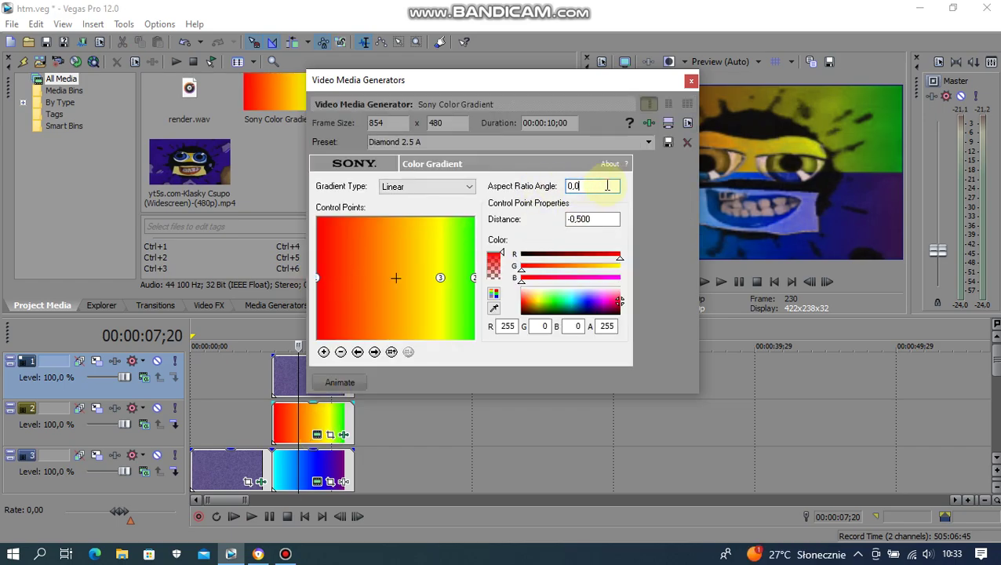
left_click(459, 195)
left_click(454, 198)
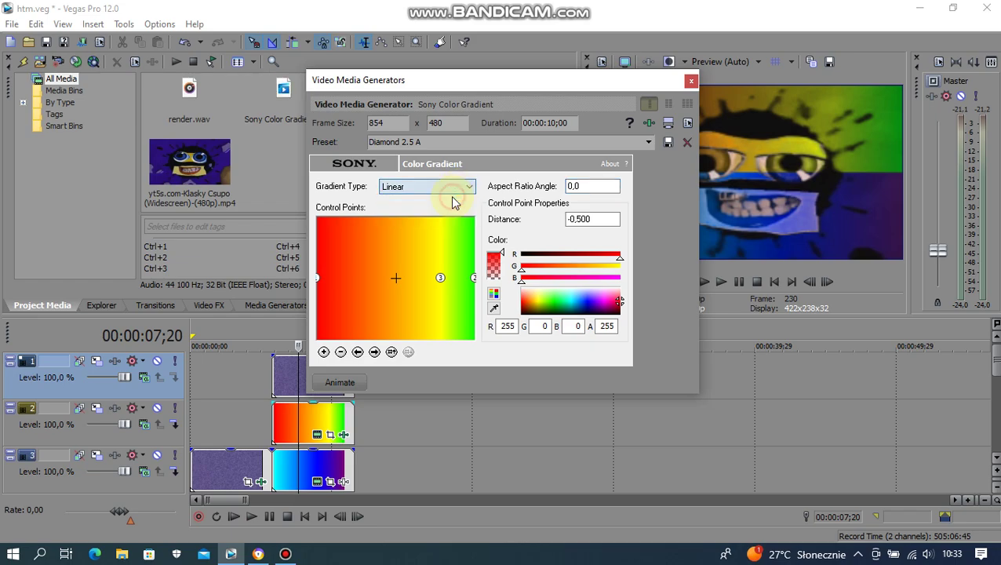
left_click(592, 186)
left_click(613, 218)
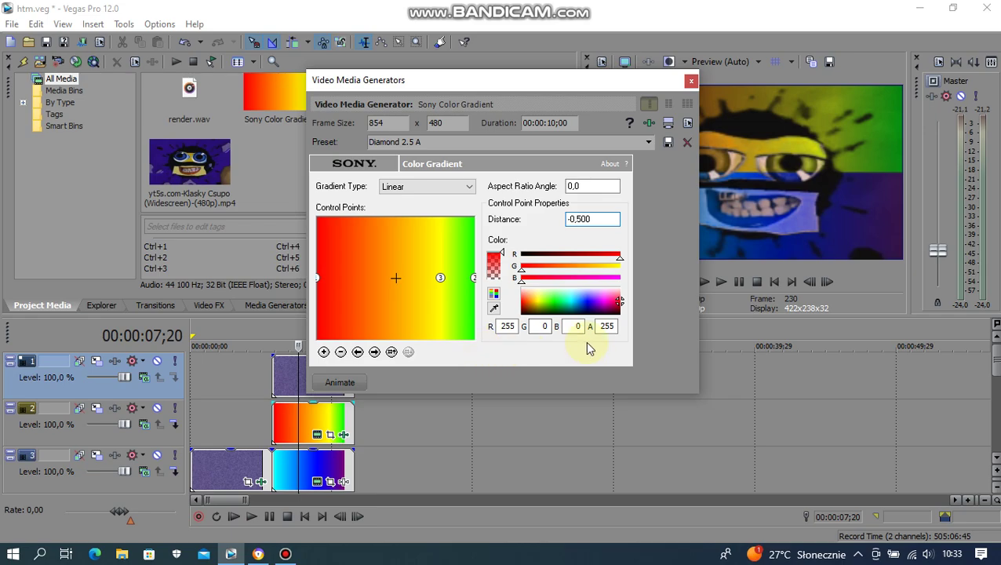
Move the green and yellow control points of the track 2 gradient to a distance of -0,500
left_click(374, 352)
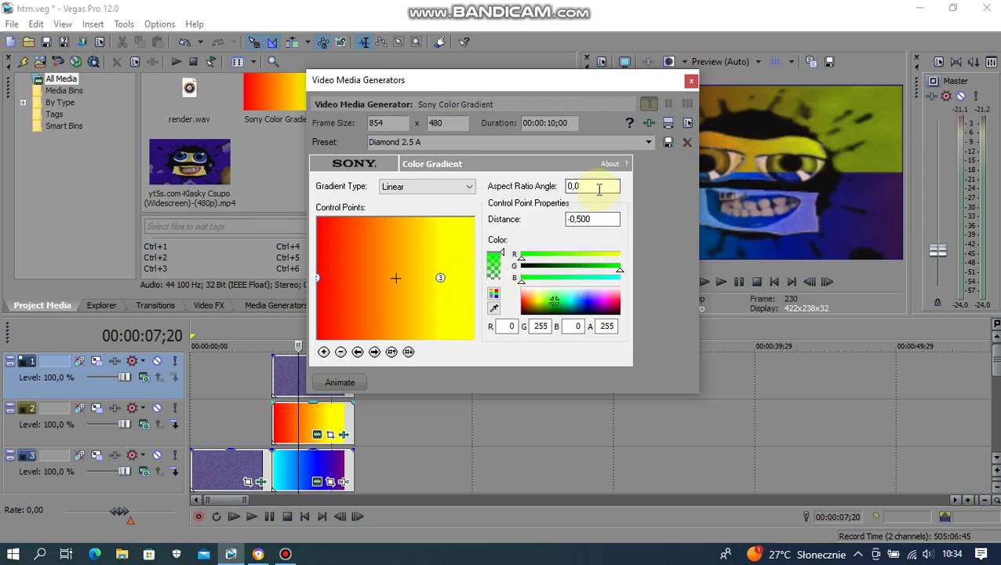
left_click(603, 218)
key("End")
left_click(379, 353)
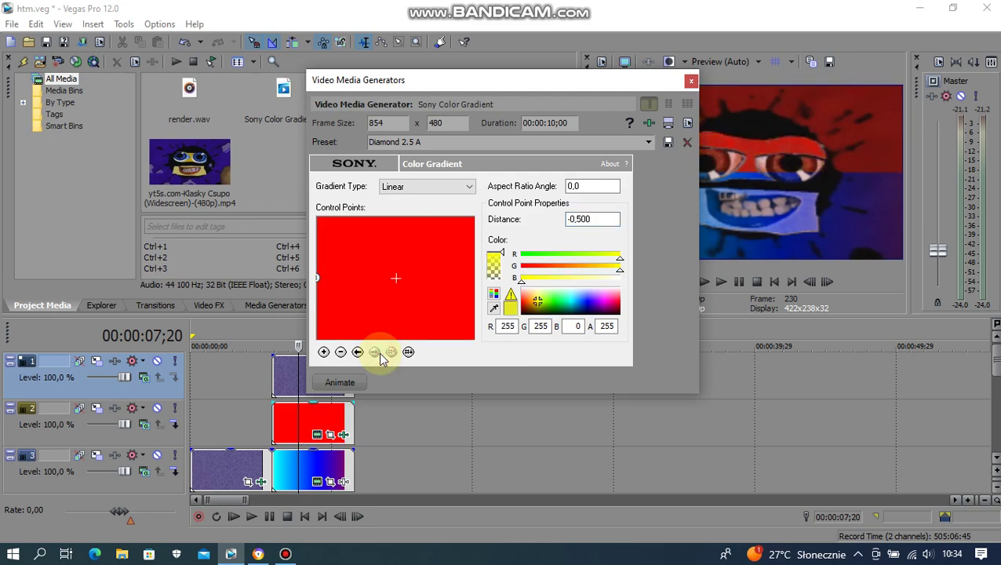
Inspect the gradient's center point and the control points stacked at its red end
left_click(358, 352)
left_click(442, 271)
left_click(393, 276)
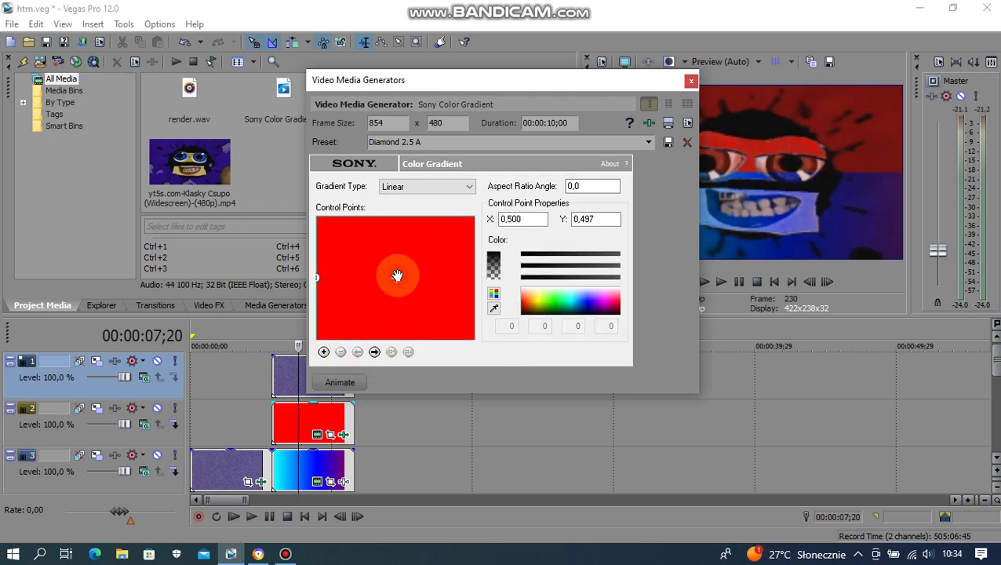
left_click(315, 276)
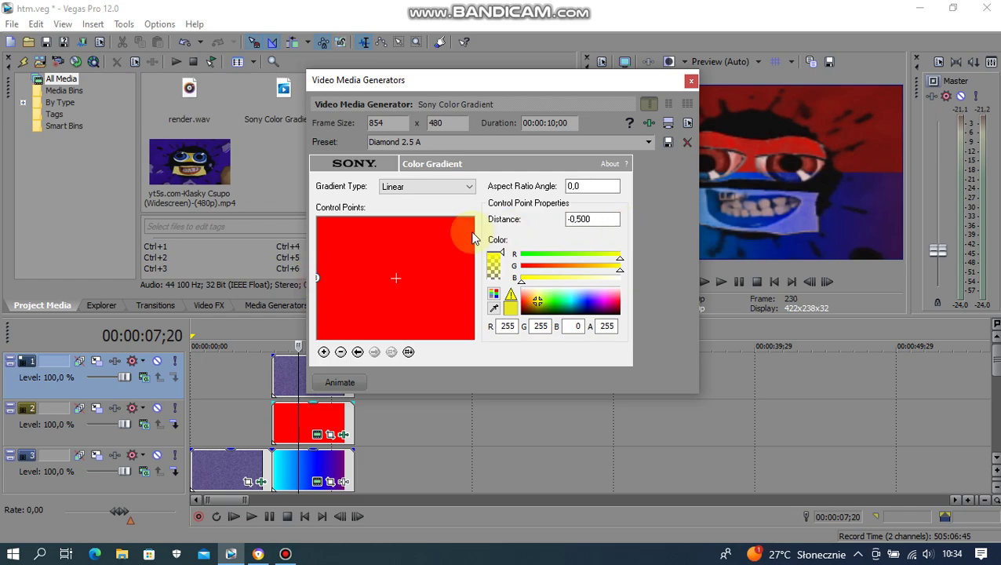
left_click(316, 277)
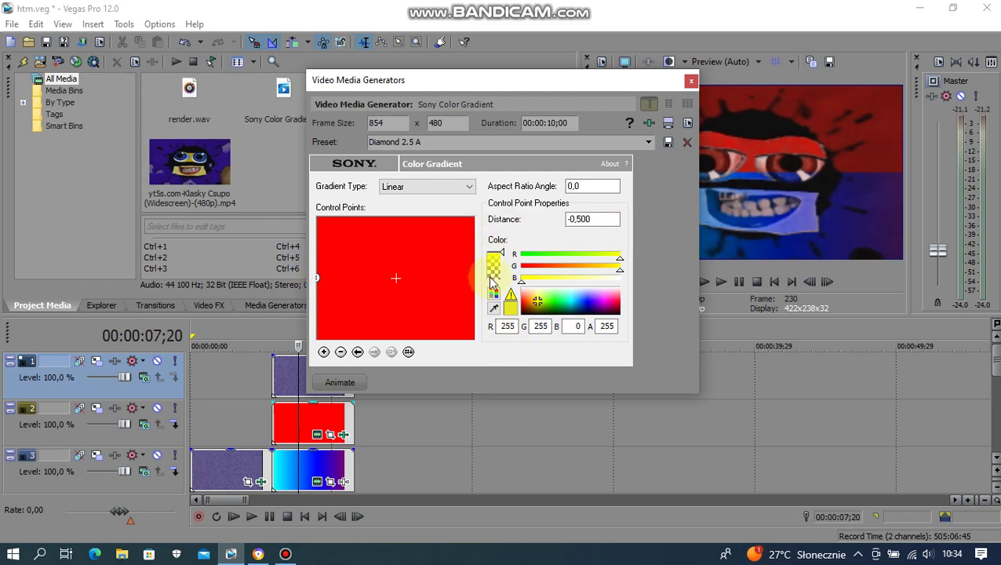
Recolor the third gradient control point red (255, 0, 0) and try to delete control points
left_click_drag(530, 269, 495, 268)
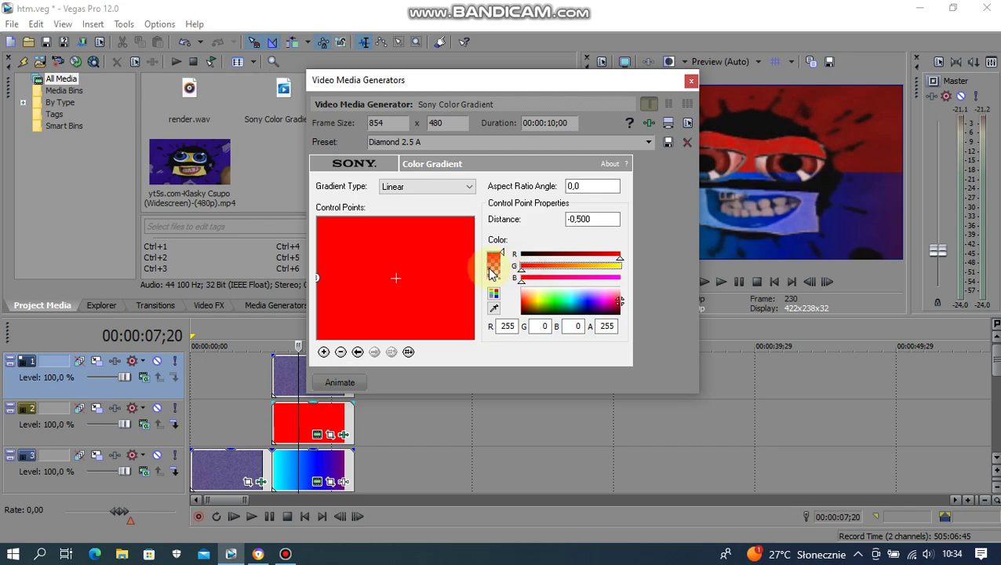
left_click(337, 343)
left_click(340, 351)
left_click(340, 354)
left_click(340, 353)
Place the green control point at distance 0,280 and the third at 0,500, colored yellow (255, 255, 0)
left_click_drag(320, 281, 484, 278)
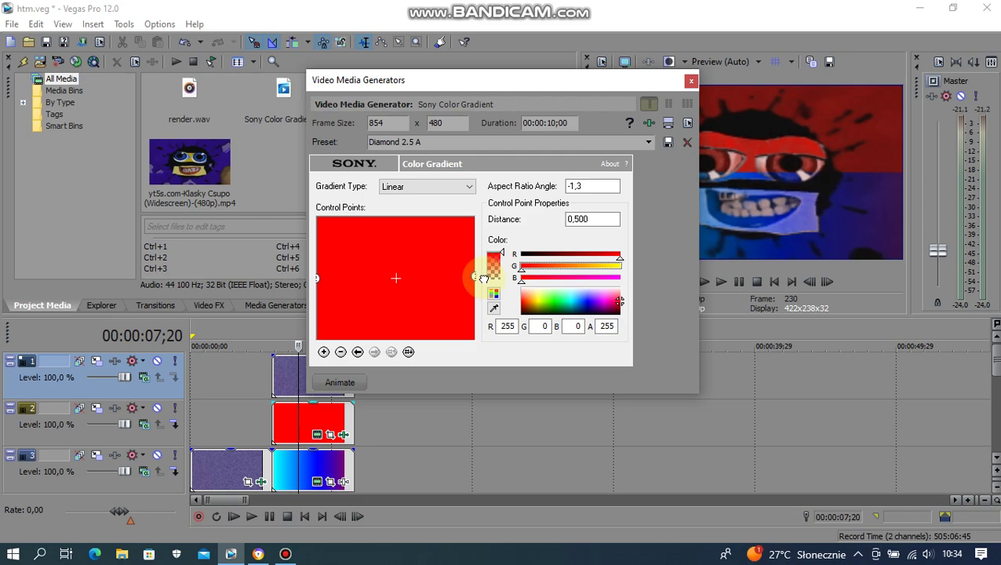
left_click_drag(318, 278, 445, 278)
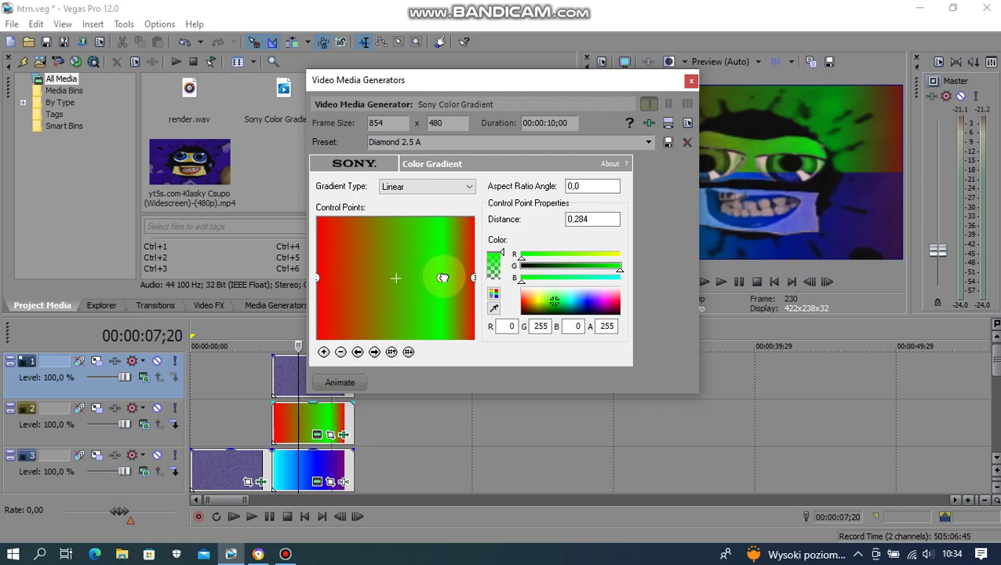
left_click_drag(441, 277, 441, 277)
left_click(473, 278)
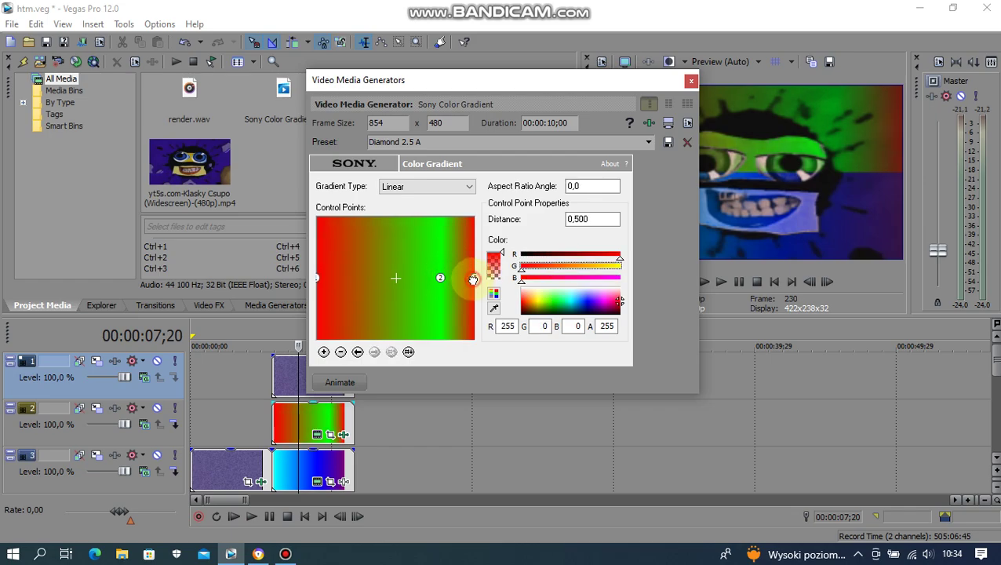
left_click_drag(537, 269, 674, 265)
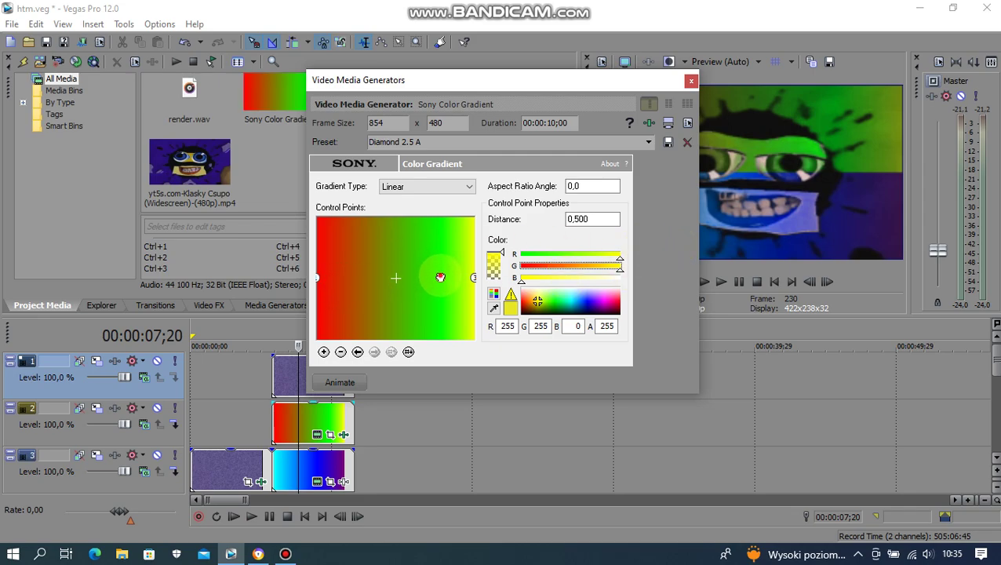
Check the distance and color values of each of the three gradient control points
left_click(318, 277)
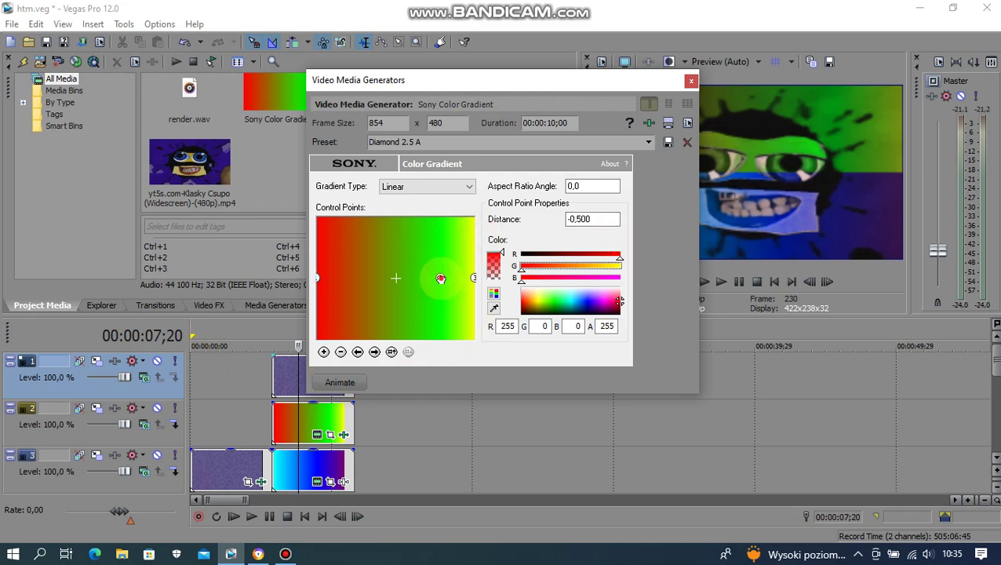
left_click(440, 277)
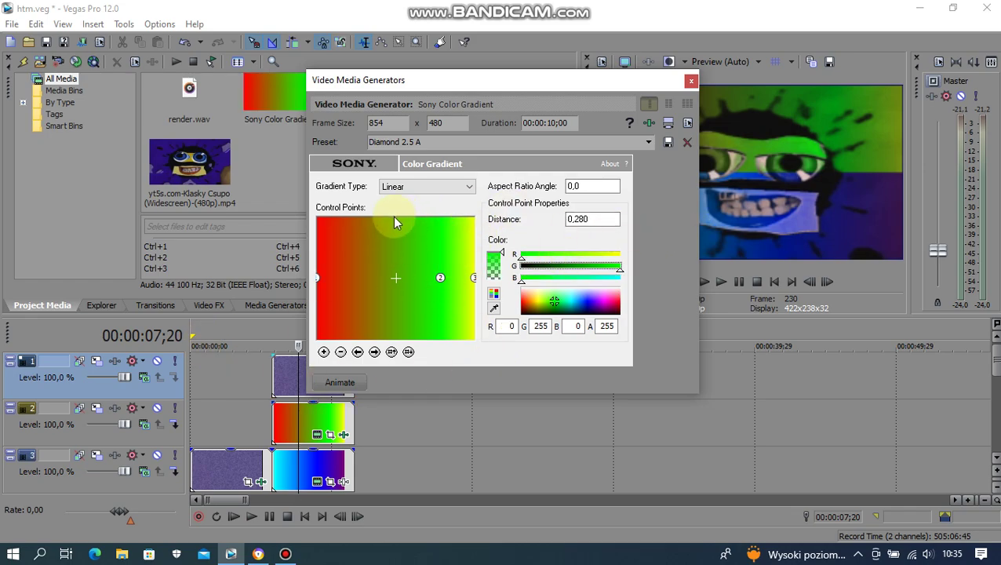
left_click(472, 279)
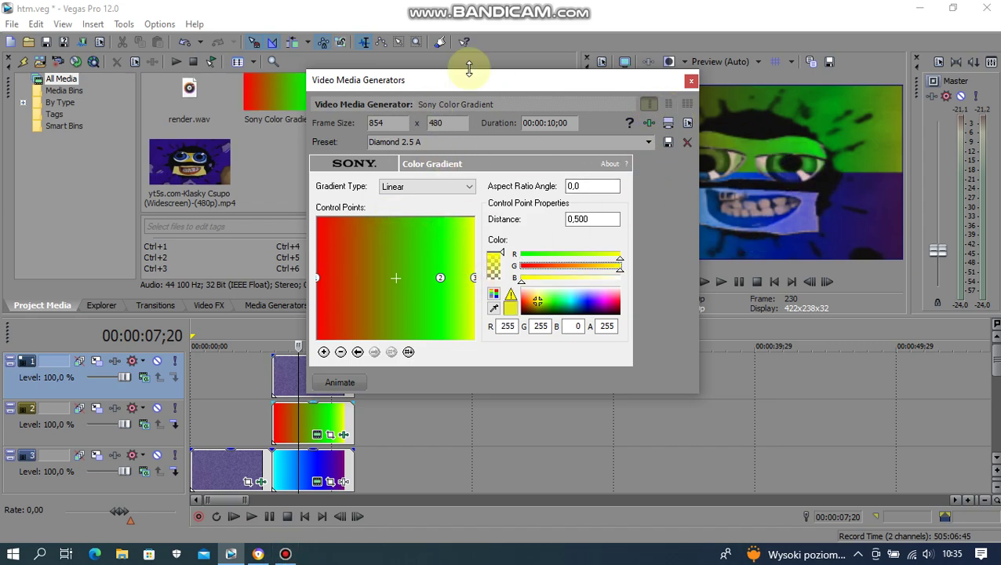
mouse_move(496, 8)
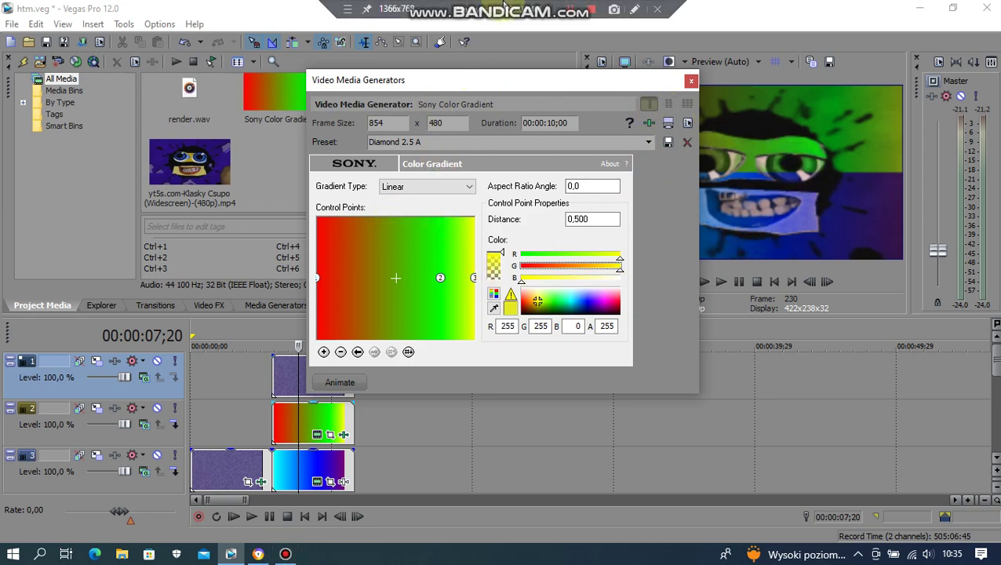
left_click(637, 10)
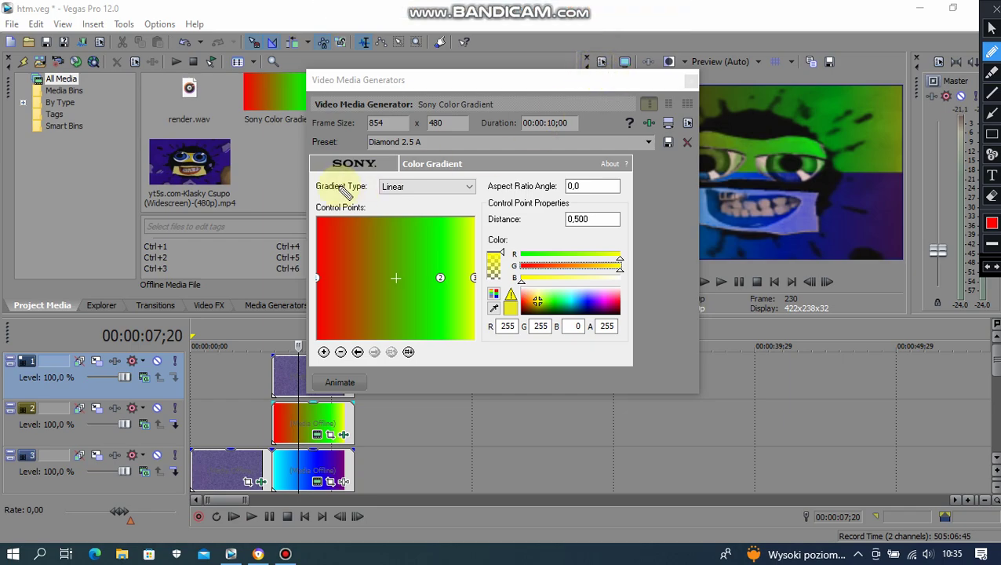
mouse_move(428, 166)
left_mouse_down()
mouse_move(368, 162)
mouse_move(290, 203)
mouse_move(282, 284)
mouse_move(371, 364)
mouse_move(402, 372)
mouse_move(484, 349)
left_mouse_up()
left_click_drag(495, 290, 492, 208)
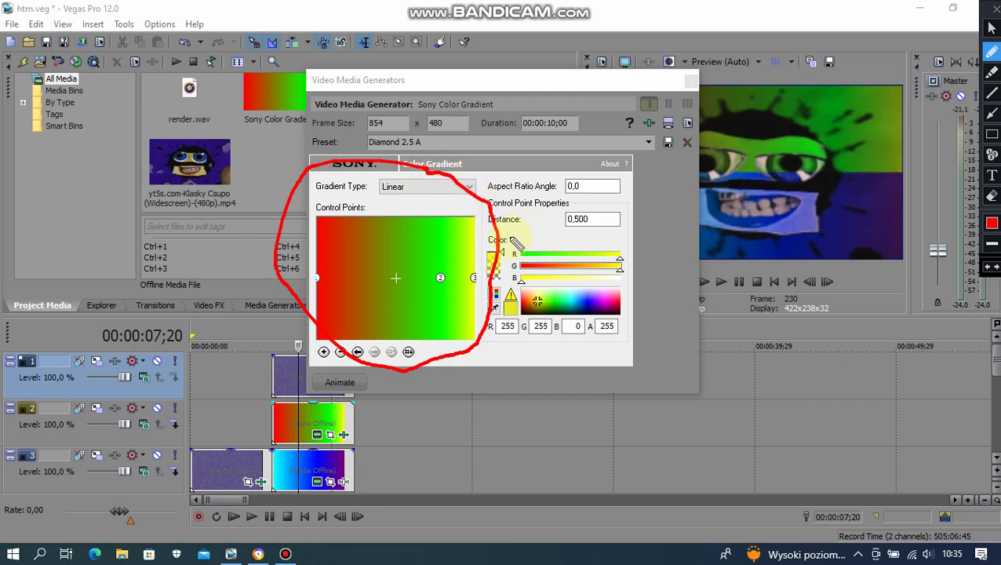
mouse_move(532, 229)
left_mouse_down()
mouse_move(514, 251)
mouse_move(547, 244)
mouse_move(517, 244)
mouse_move(545, 241)
left_mouse_up()
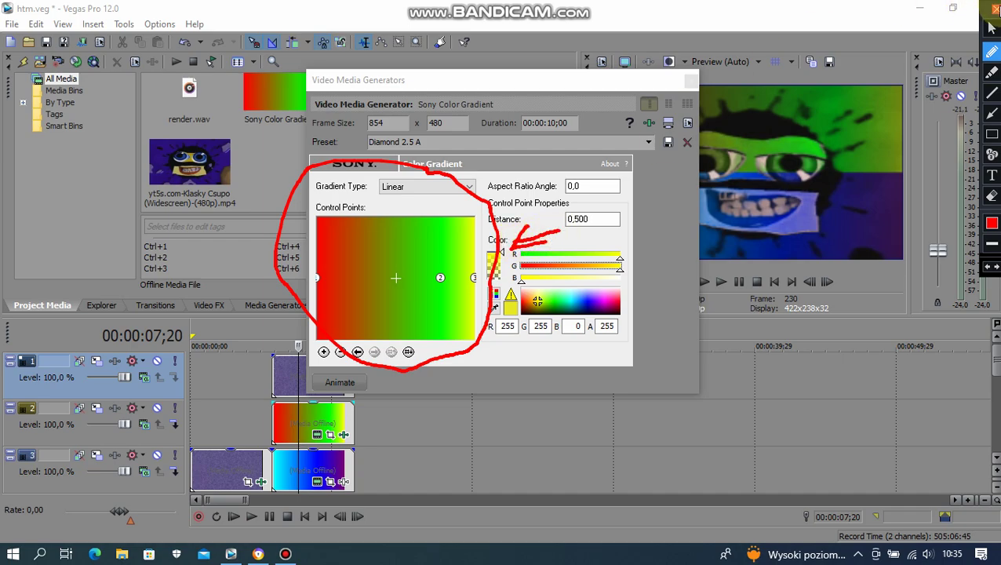
left_click(995, 8)
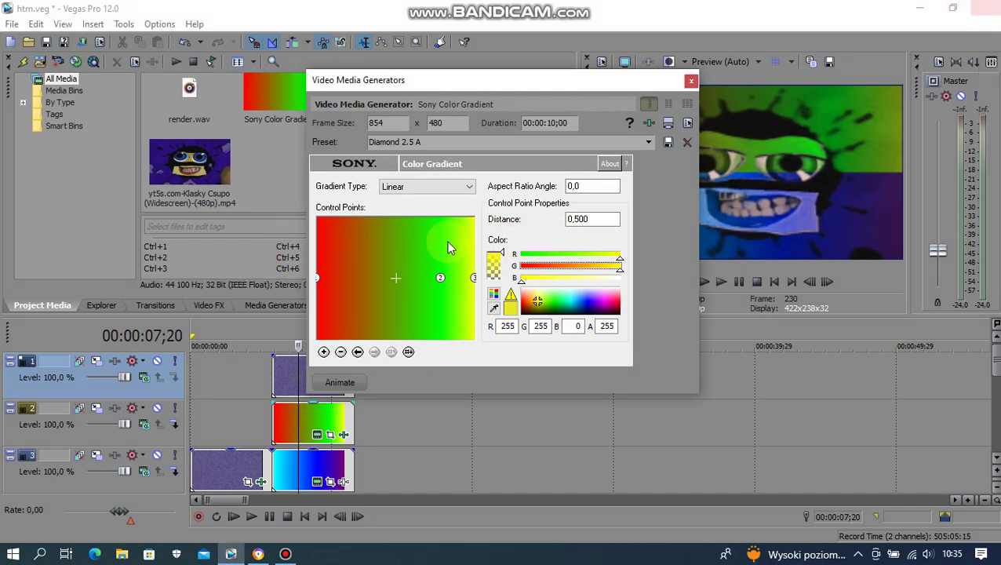
Check the three control points of the track 2 gradient, then review the Split Screen effect settings on that event
left_click(316, 276)
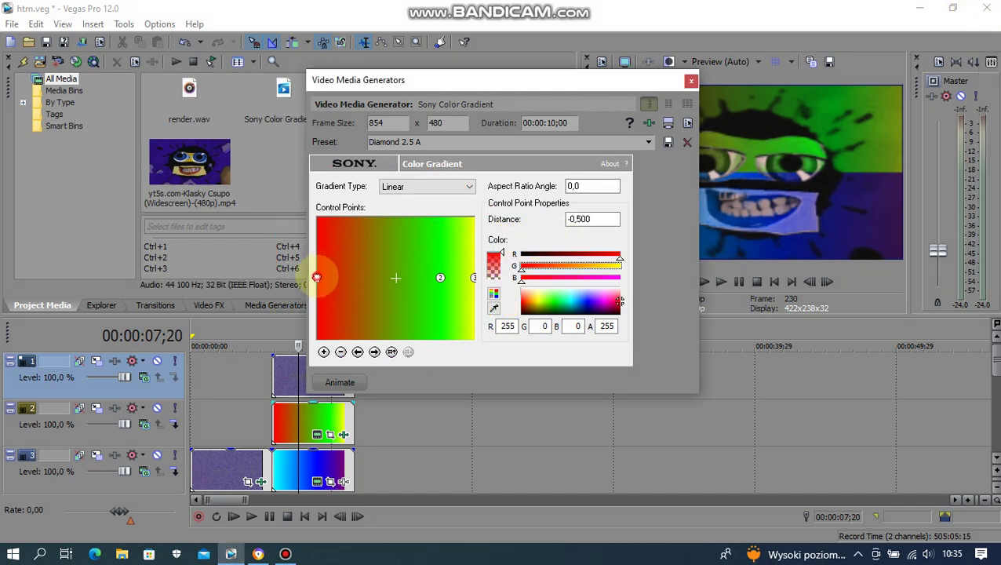
left_click(441, 279)
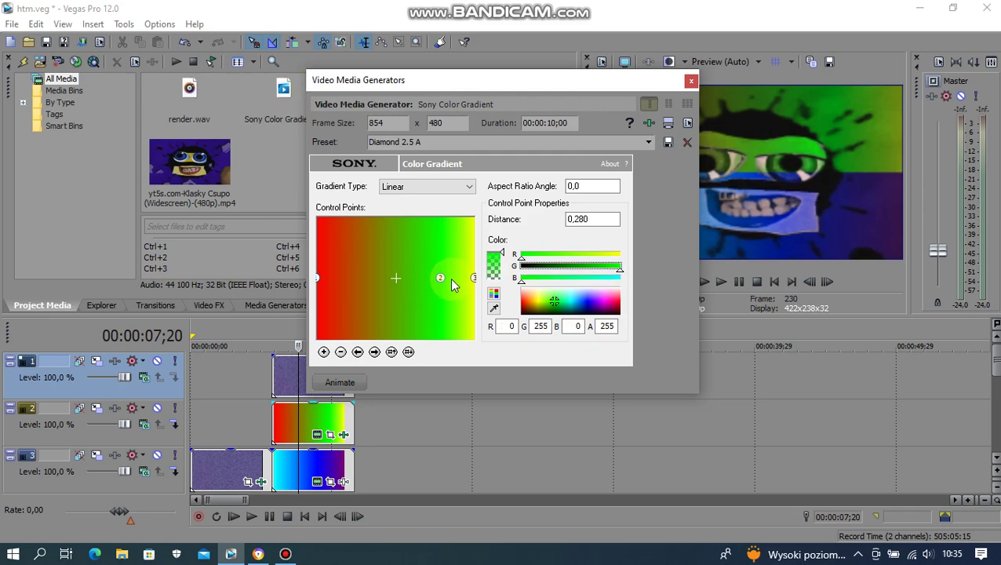
left_click(473, 278)
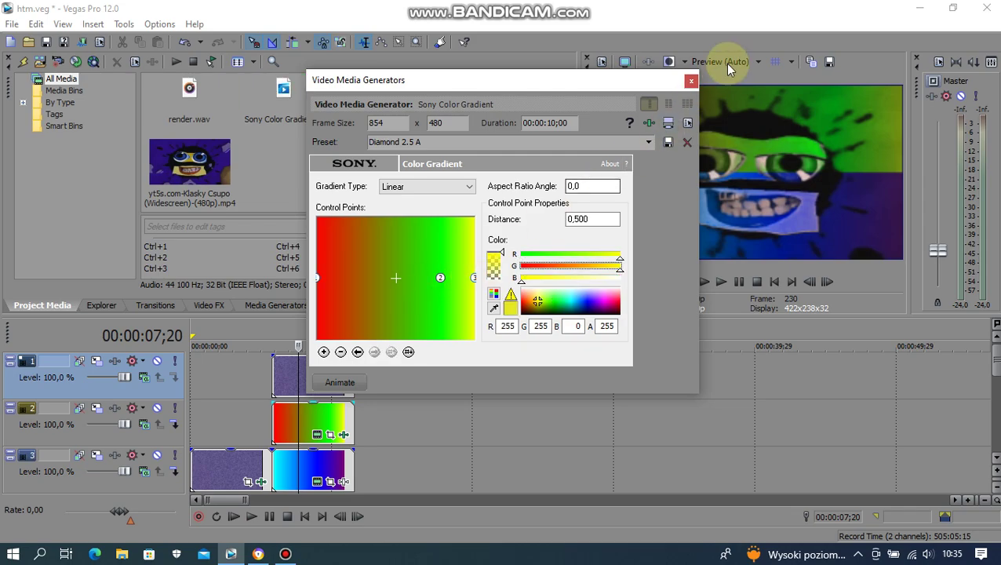
left_click(691, 80)
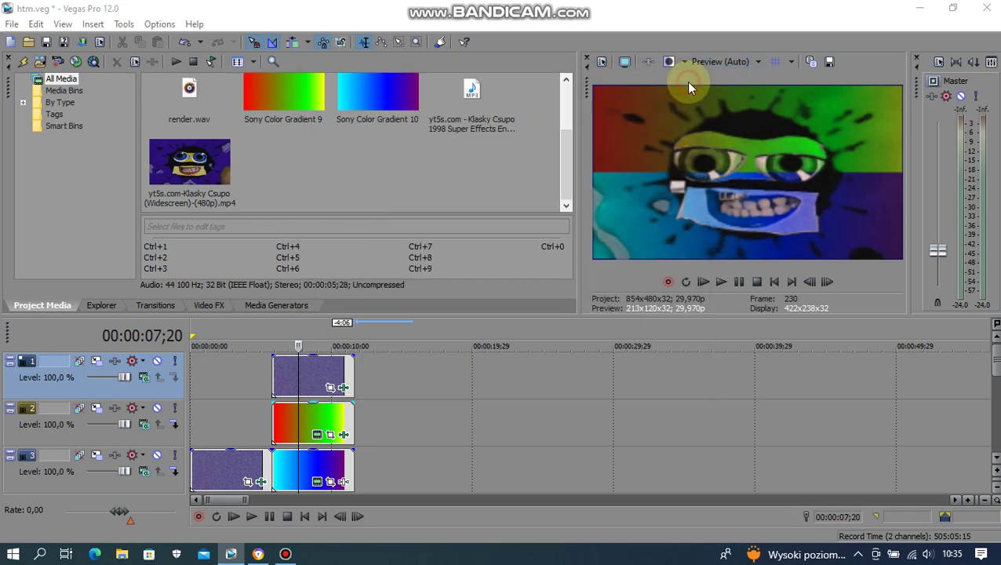
left_click(344, 436)
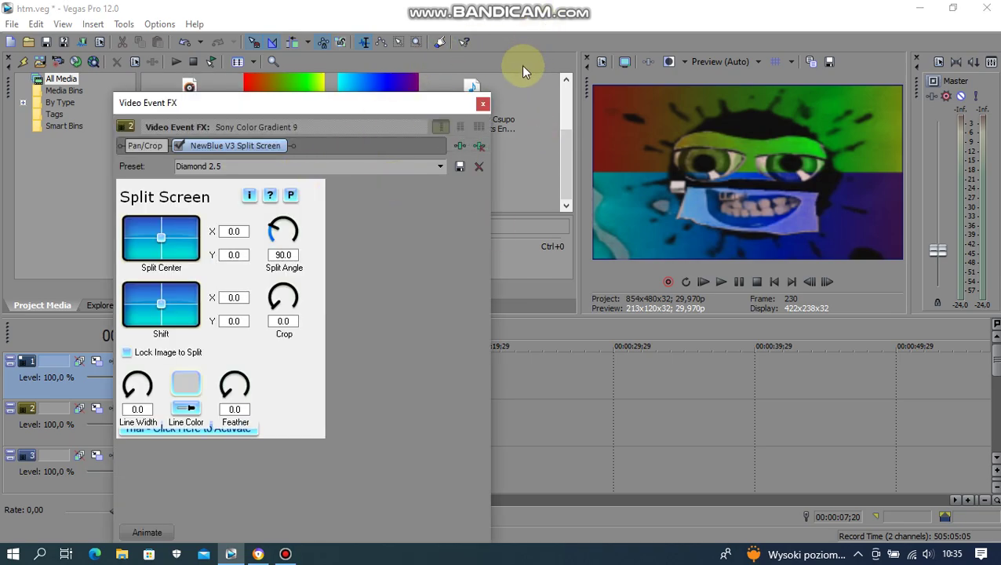
left_click(482, 104)
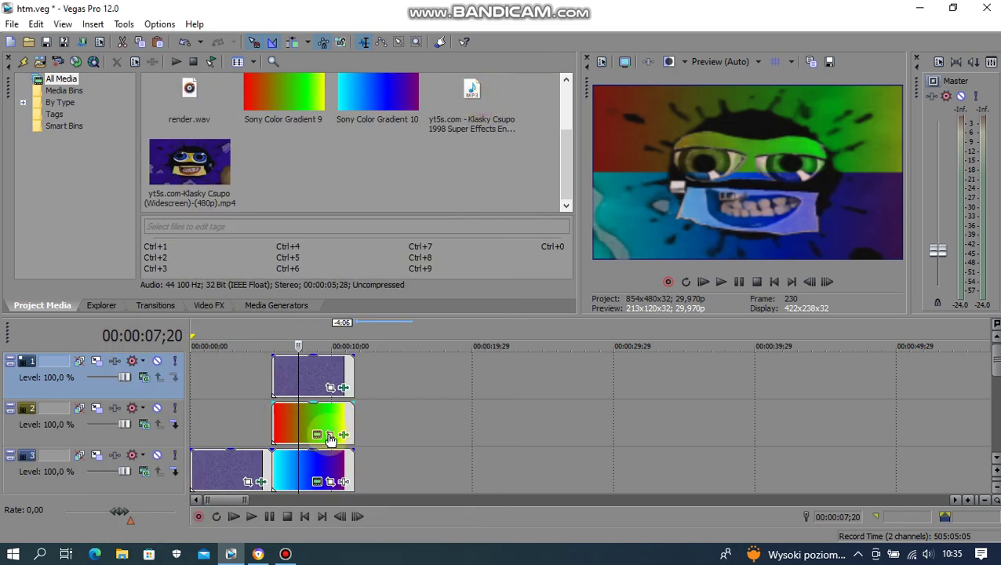
In the track 2 color gradient, recolor the second control point yellow (255, 255, 0) and the third green (0, 255, 0)
left_click(320, 436)
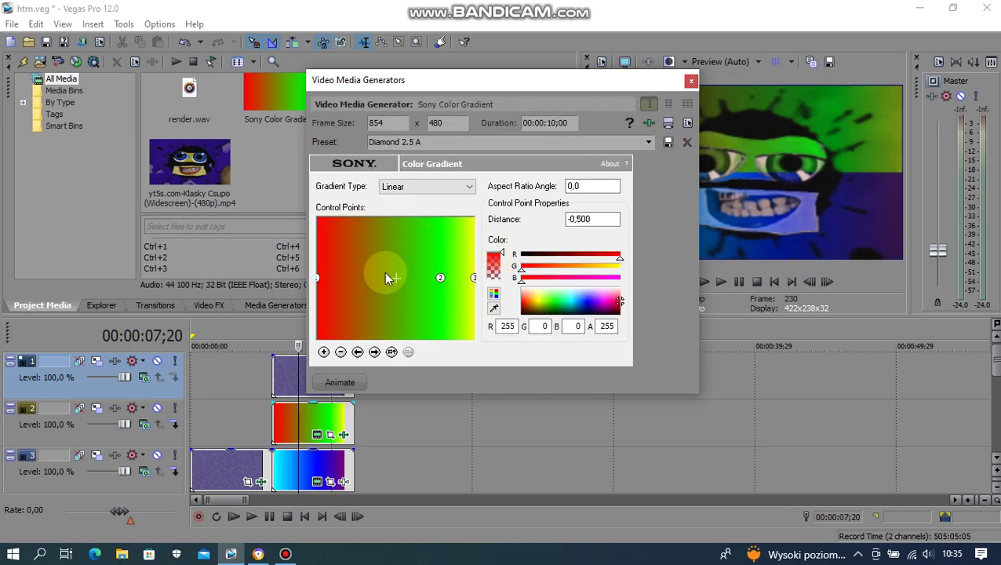
left_click(439, 277)
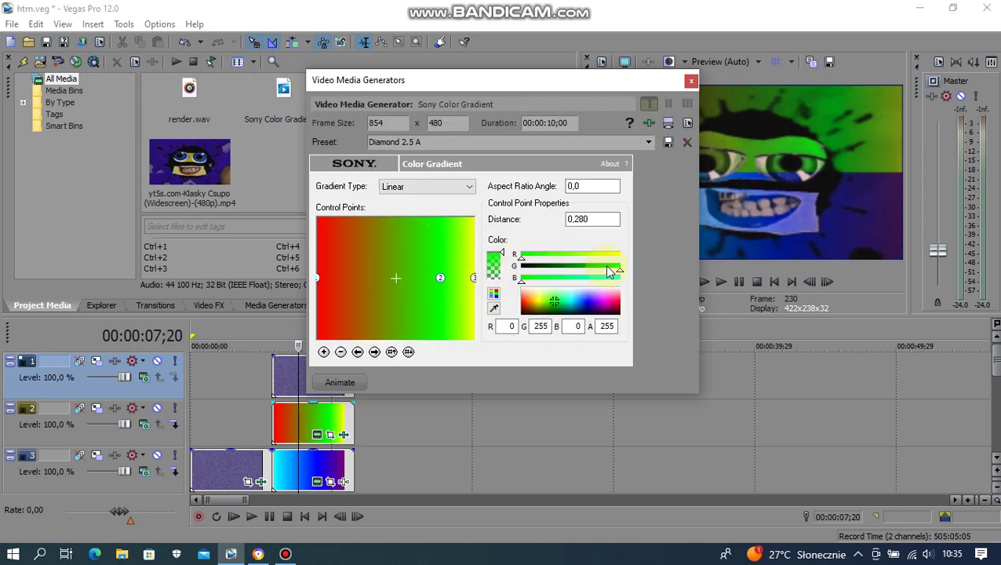
left_click(581, 254)
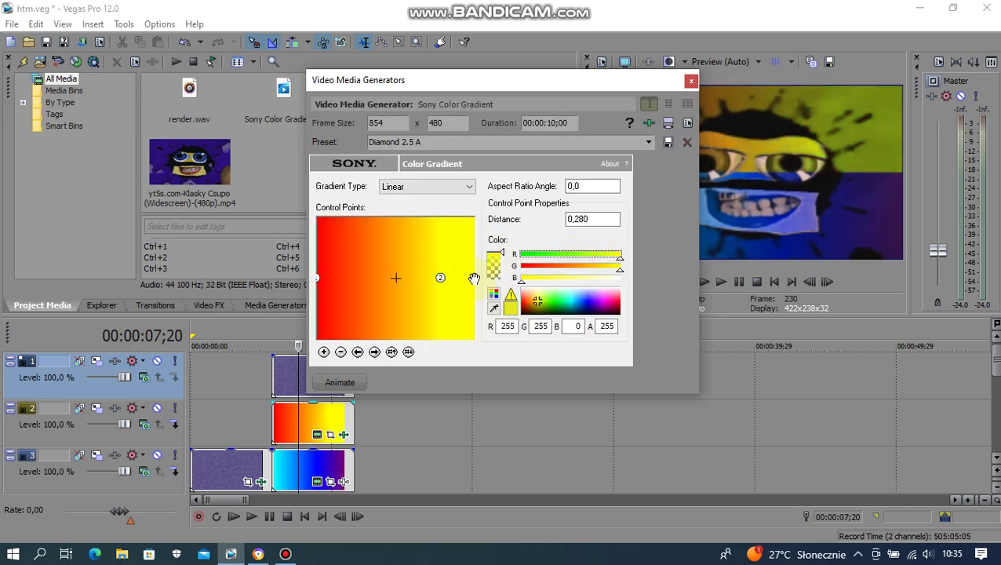
left_click_drag(559, 254, 288, 284)
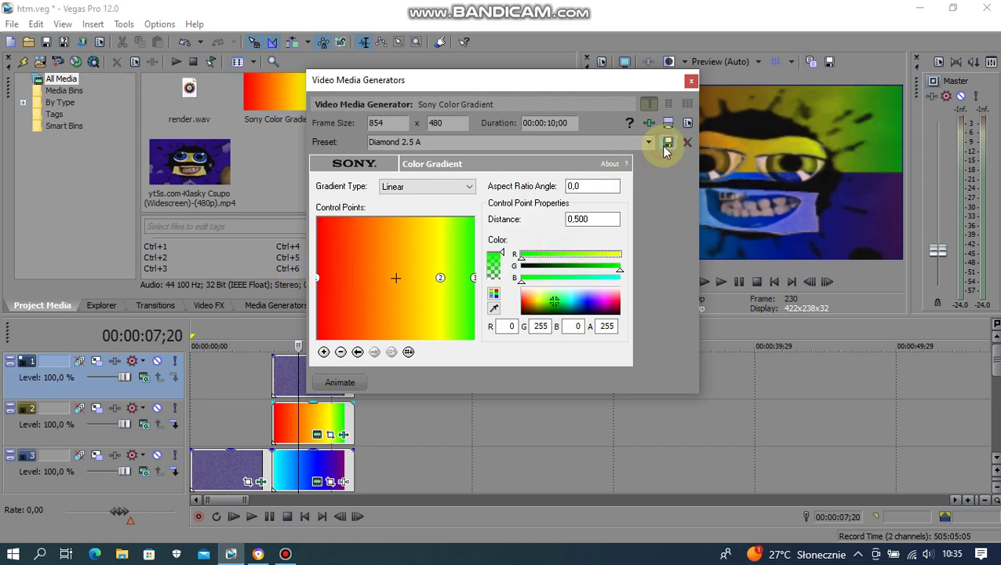
left_click(318, 278)
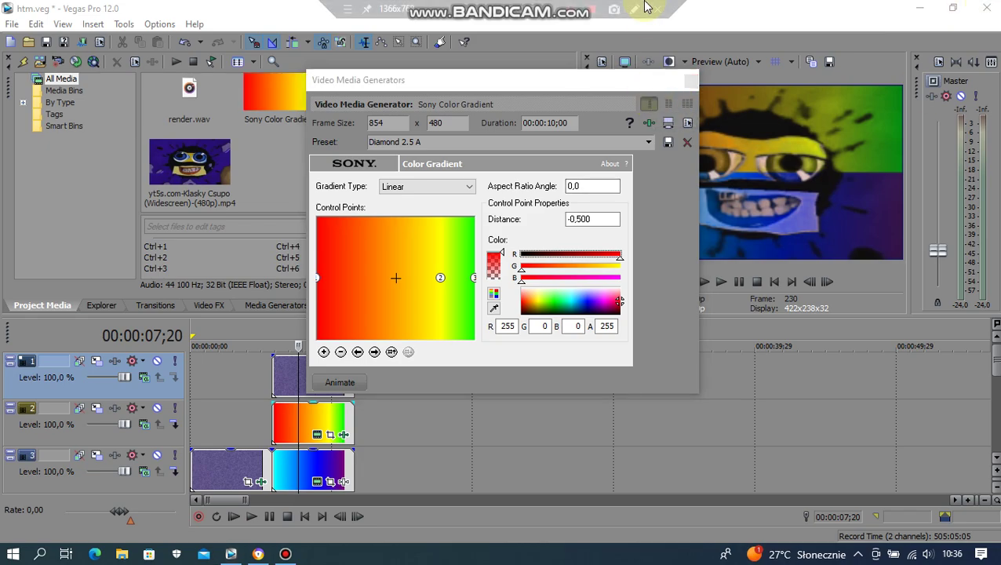
left_click(636, 10)
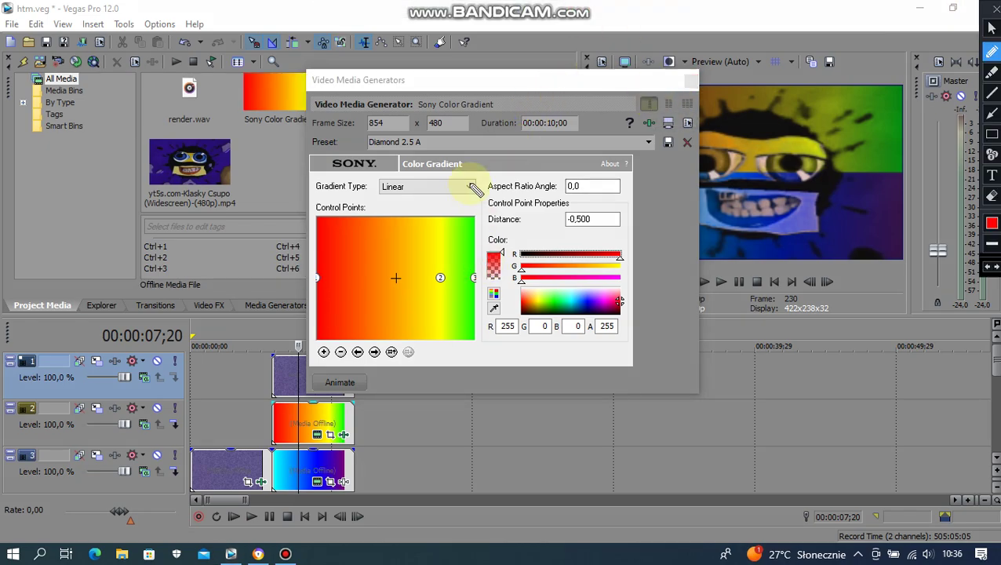
mouse_move(474, 174)
left_mouse_down()
mouse_move(315, 176)
mouse_move(288, 196)
mouse_move(332, 375)
mouse_move(610, 471)
mouse_move(689, 342)
mouse_move(709, 192)
mouse_move(499, 159)
mouse_move(469, 169)
left_mouse_up()
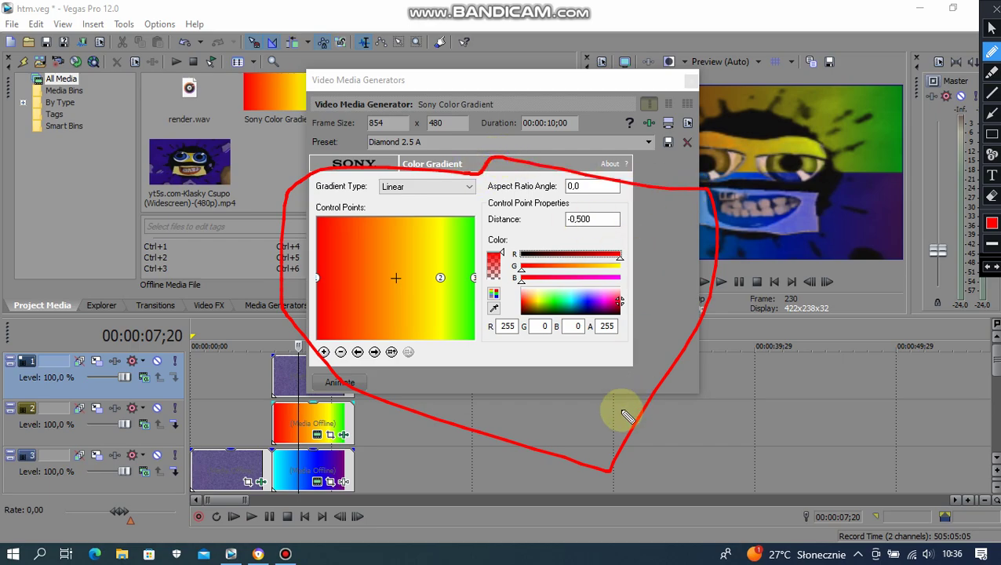
mouse_move(487, 373)
left_mouse_down()
mouse_move(490, 348)
mouse_move(549, 406)
left_mouse_up()
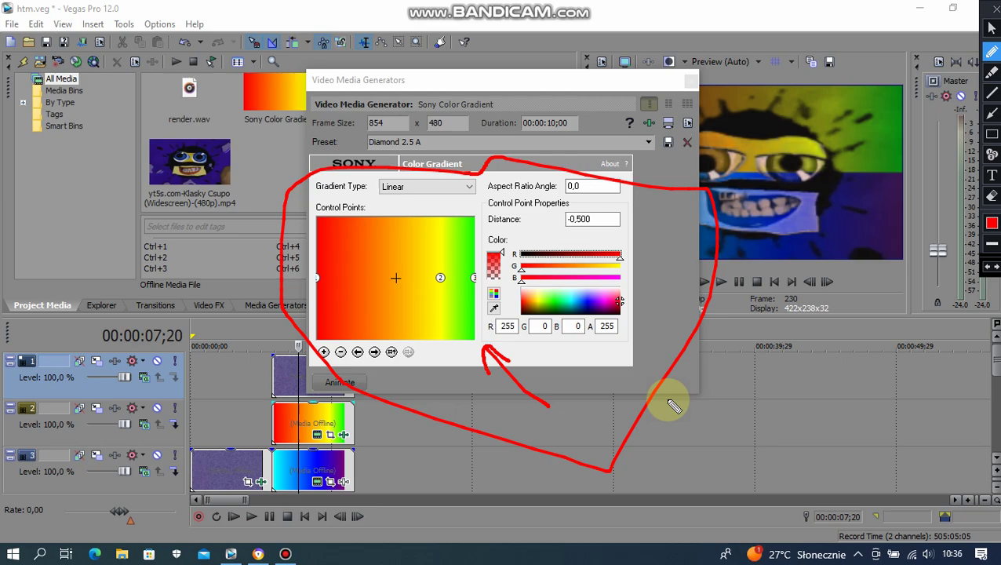
mouse_move(786, 375)
left_mouse_down()
mouse_move(693, 379)
mouse_move(692, 447)
mouse_move(696, 417)
mouse_move(768, 402)
mouse_move(781, 378)
left_mouse_up()
left_click_drag(695, 413, 761, 442)
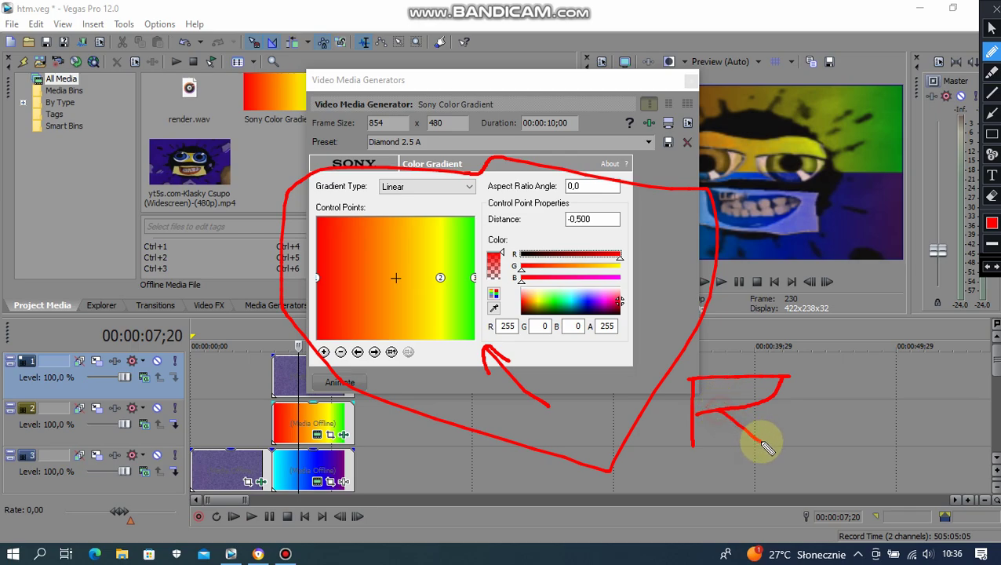
mouse_move(798, 410)
left_mouse_down()
mouse_move(806, 384)
mouse_move(807, 434)
mouse_move(839, 434)
mouse_move(887, 377)
mouse_move(853, 429)
mouse_move(917, 342)
mouse_move(917, 439)
left_mouse_up()
left_click_drag(859, 402, 909, 397)
mouse_move(947, 347)
left_mouse_down()
mouse_move(944, 419)
mouse_move(973, 436)
left_mouse_up()
left_click(990, 27)
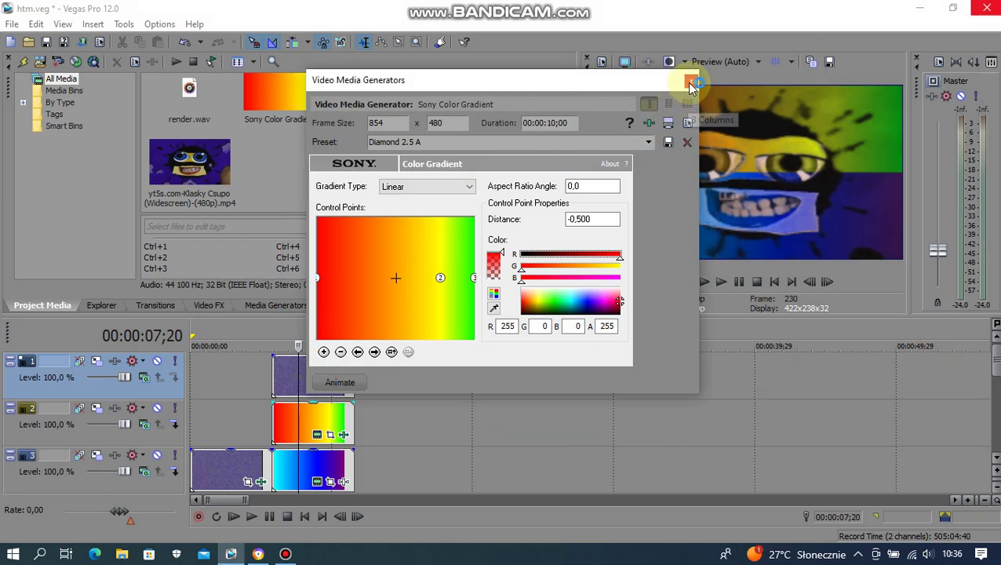
Close the gradient settings and recheck the Split Screen effect on the track 2 gradient event
left_click(690, 80)
left_click(346, 436)
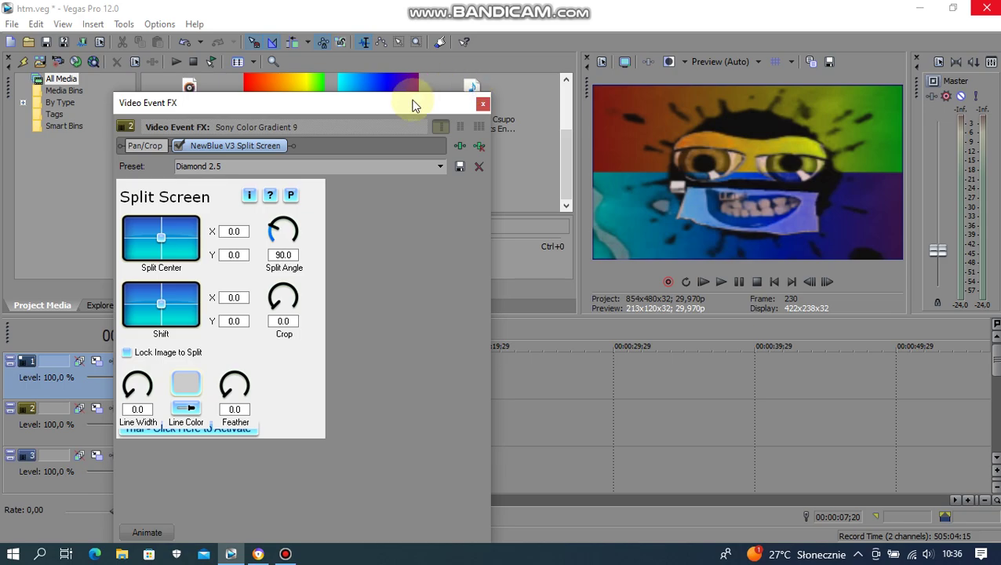
left_click(480, 103)
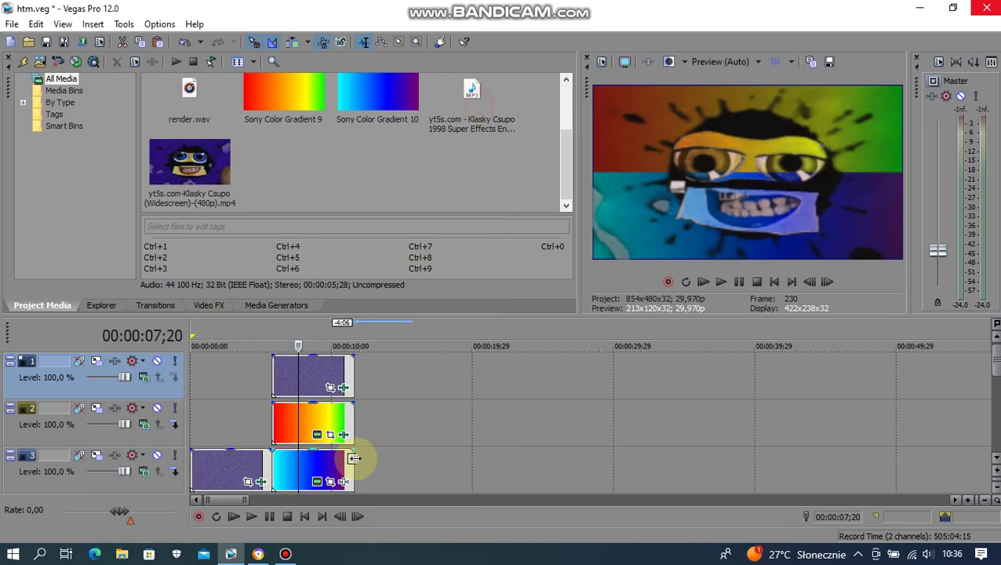
Examine the track 3 gradient's type, aspect ratio angle and each control point's distance and color, plus the track 1 event's effects
left_click(317, 480)
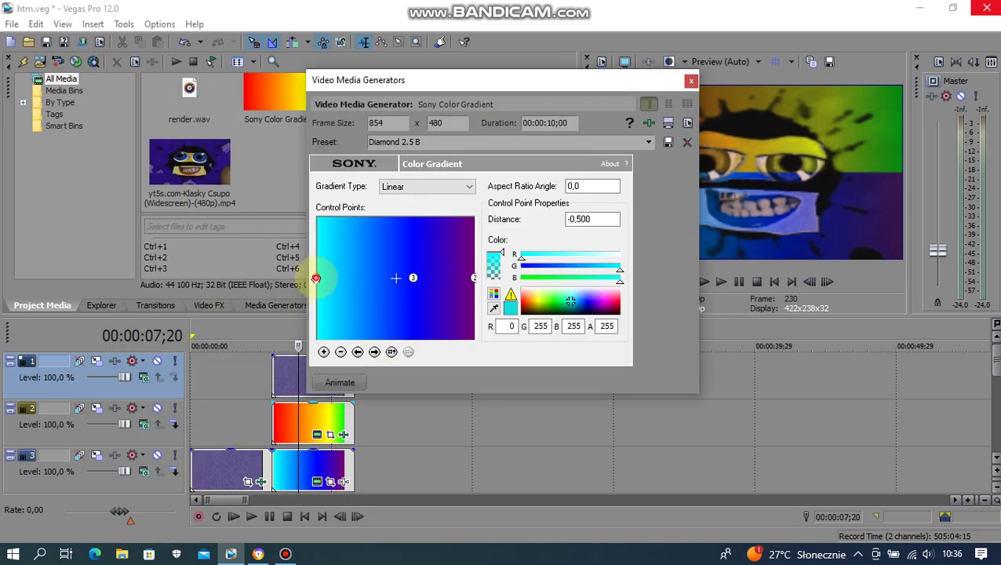
left_click(396, 186)
left_click(440, 187)
left_click(594, 190)
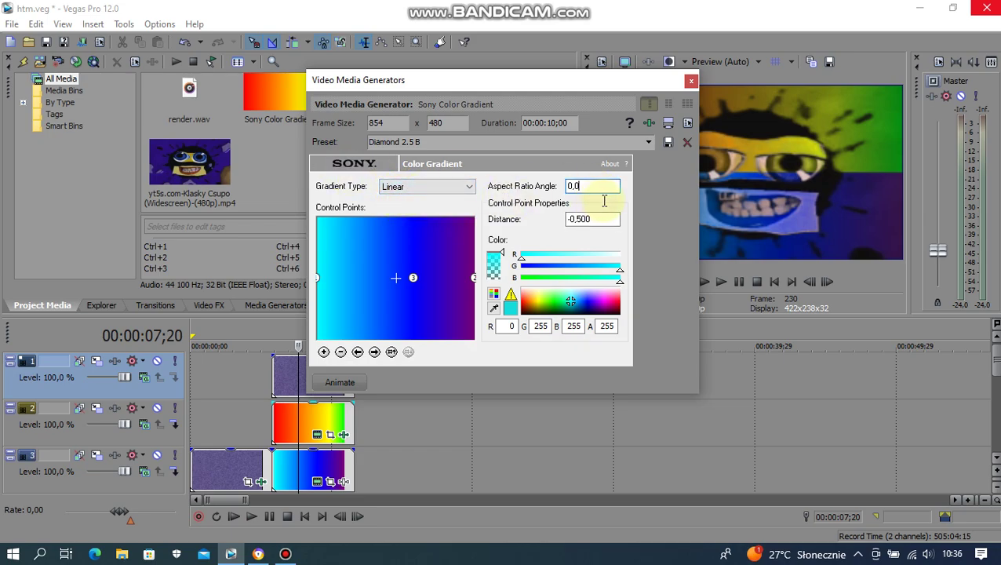
left_click(606, 217)
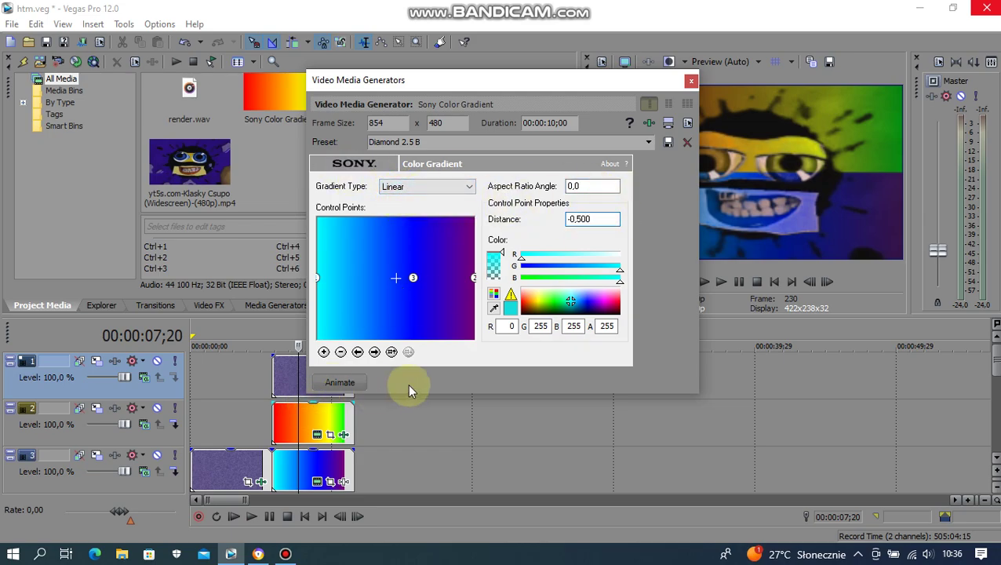
left_click(414, 278)
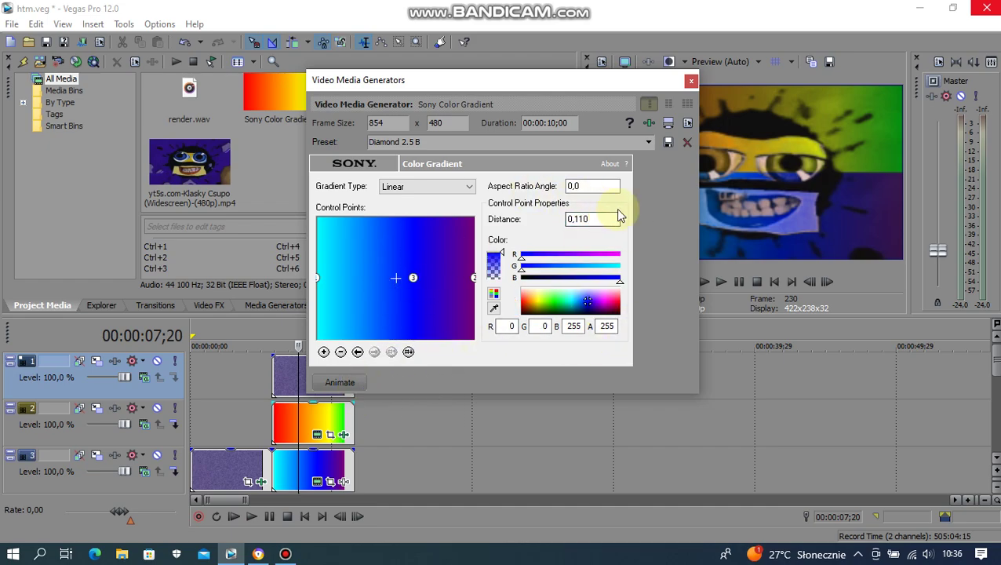
left_click(607, 217)
left_click(596, 186)
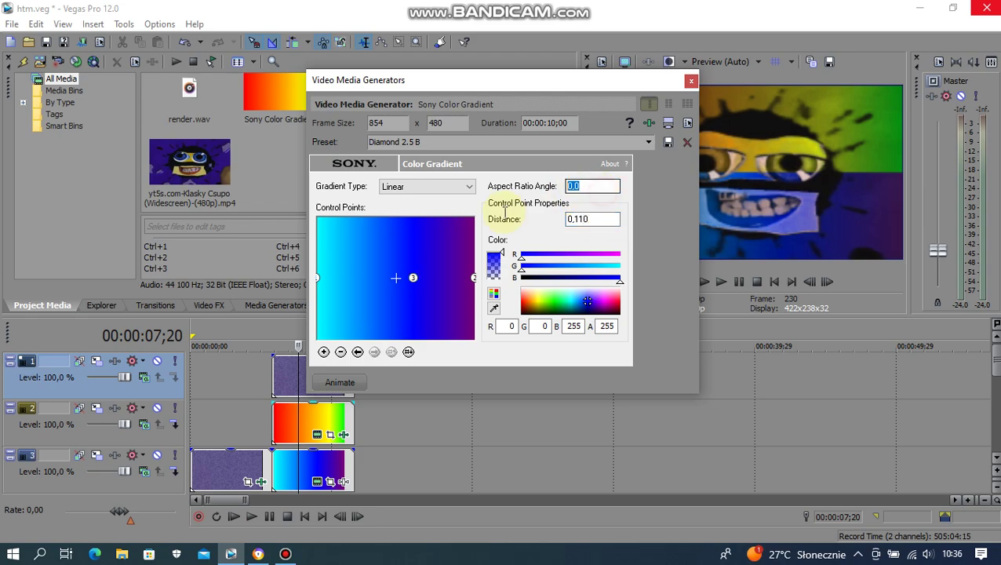
left_click(473, 277)
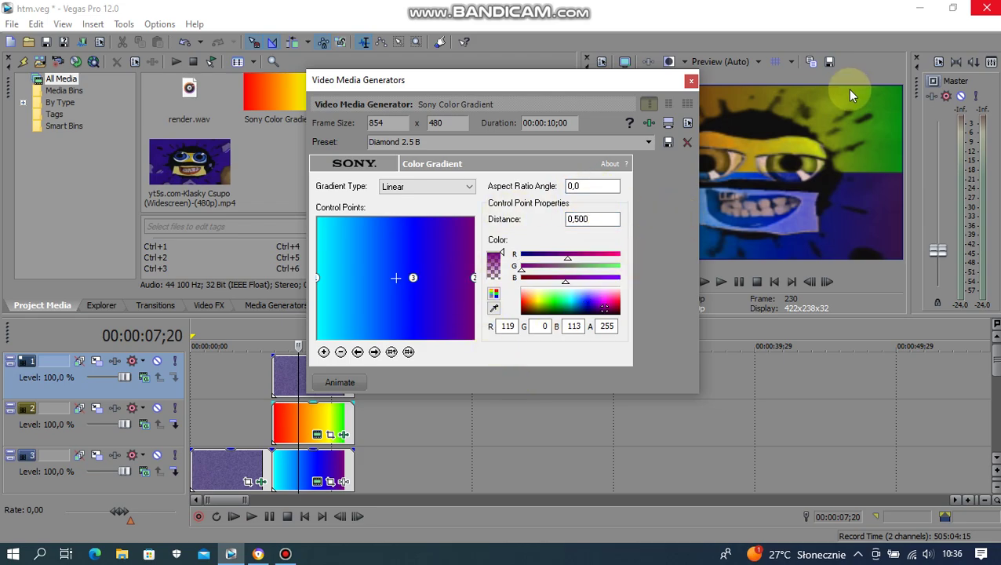
left_click(612, 218)
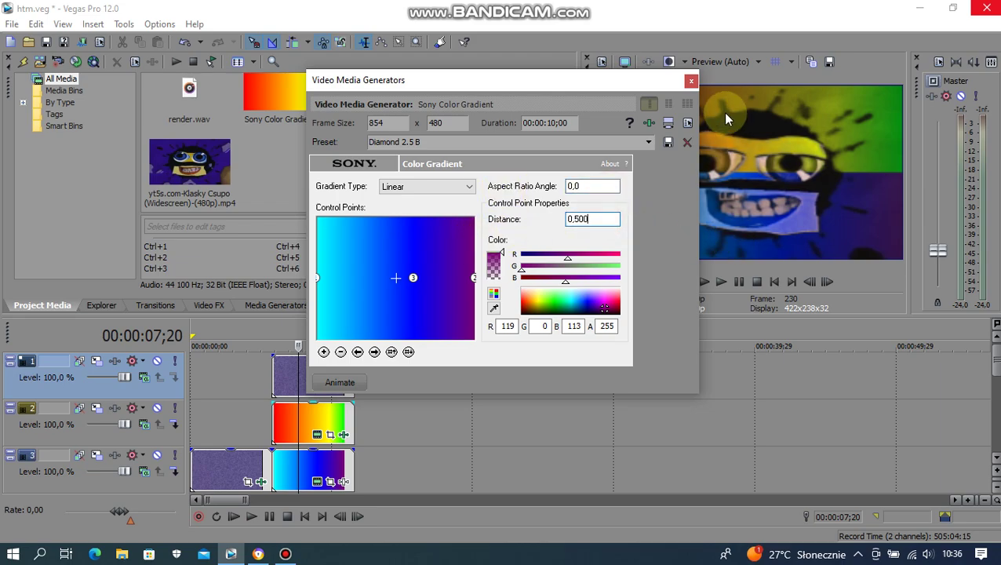
left_click(690, 82)
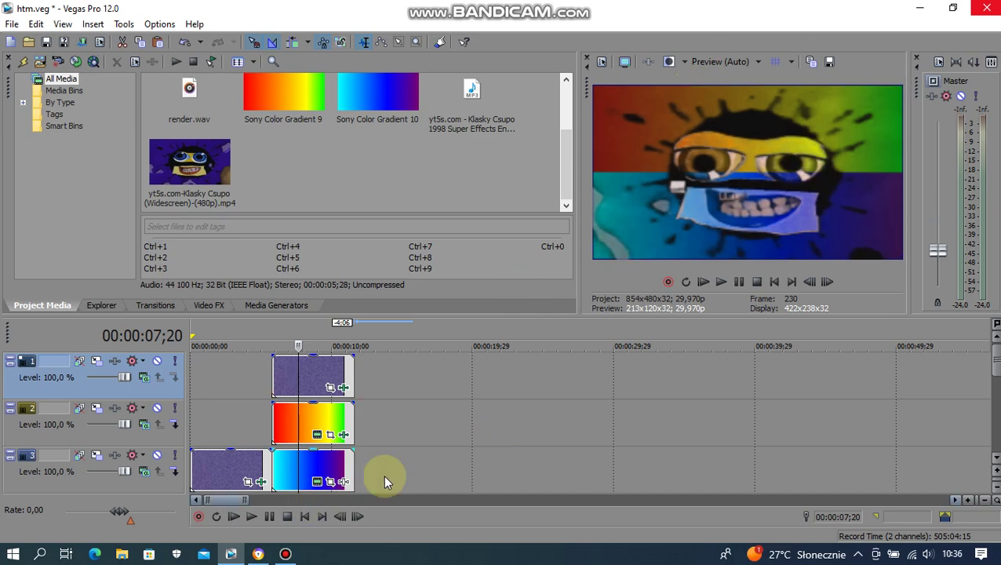
left_click(347, 389)
left_click(479, 104)
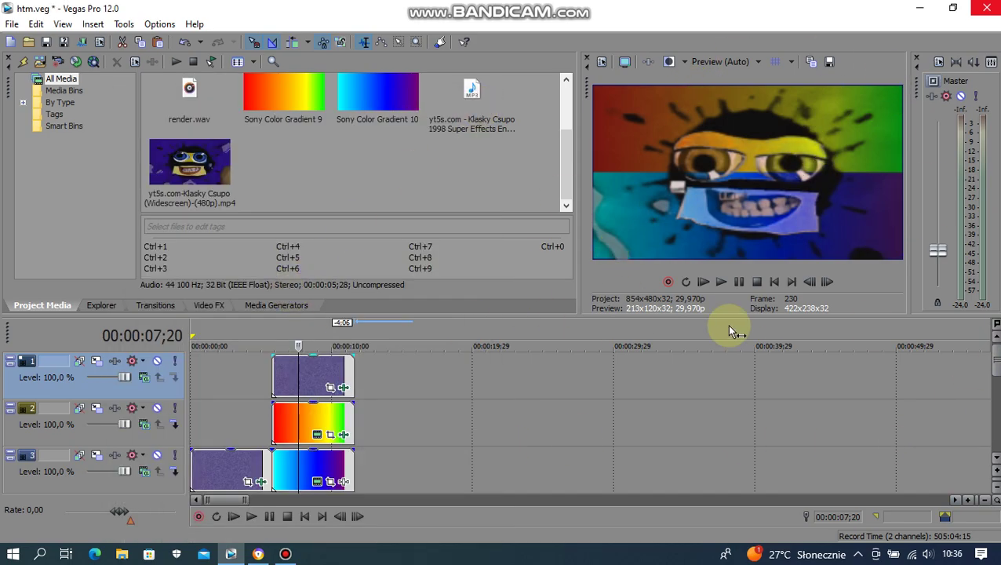
Add the Enhanced with Diamond 2.5 Audio media to audio track 5, starting at 00:00:05;24
scroll(992, 368, "down", 3)
scroll(992, 369, "up", 1)
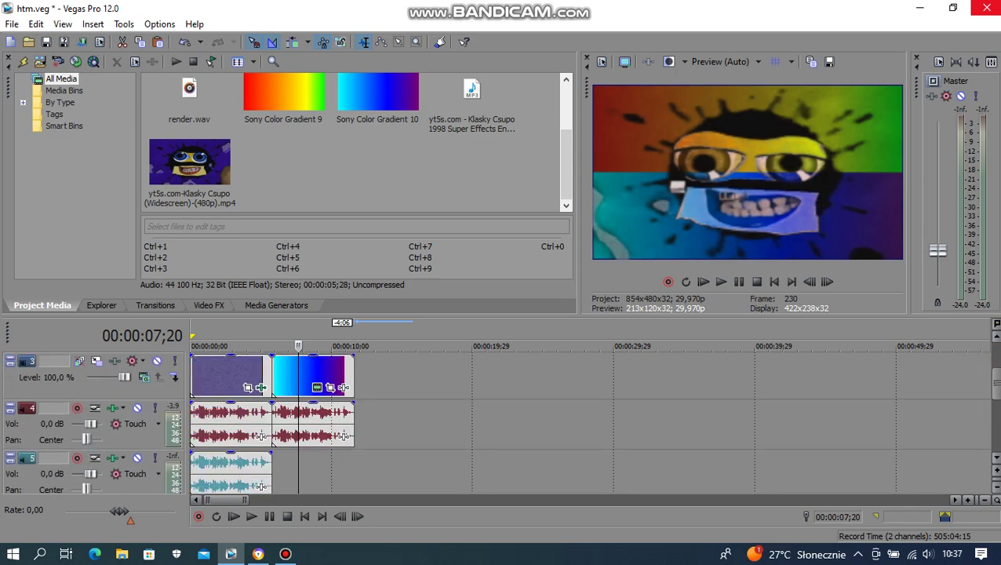
left_click(272, 335)
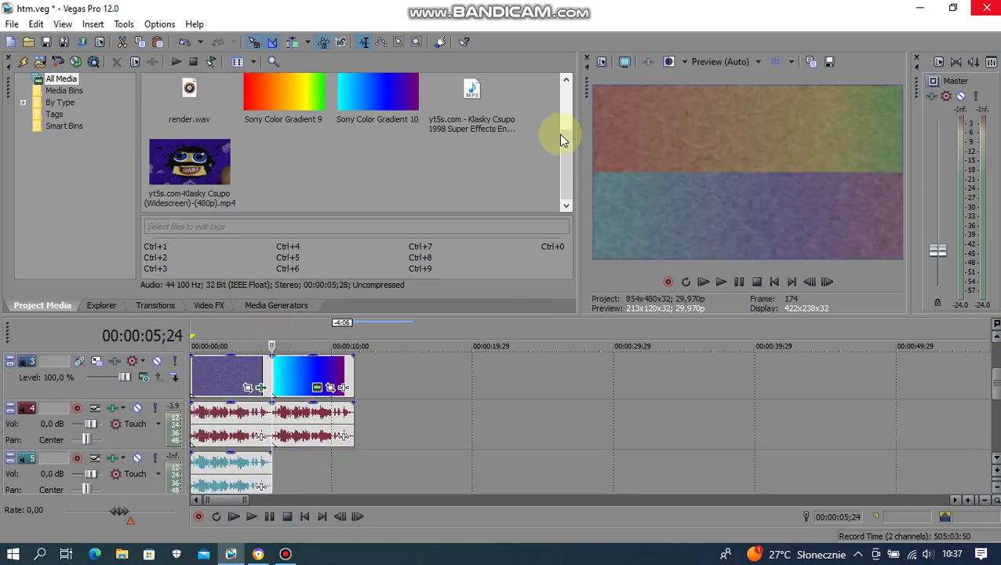
scroll(563, 124, "up", 1)
left_click_drag(300, 145, 279, 464)
scroll(246, 501, "down", 2)
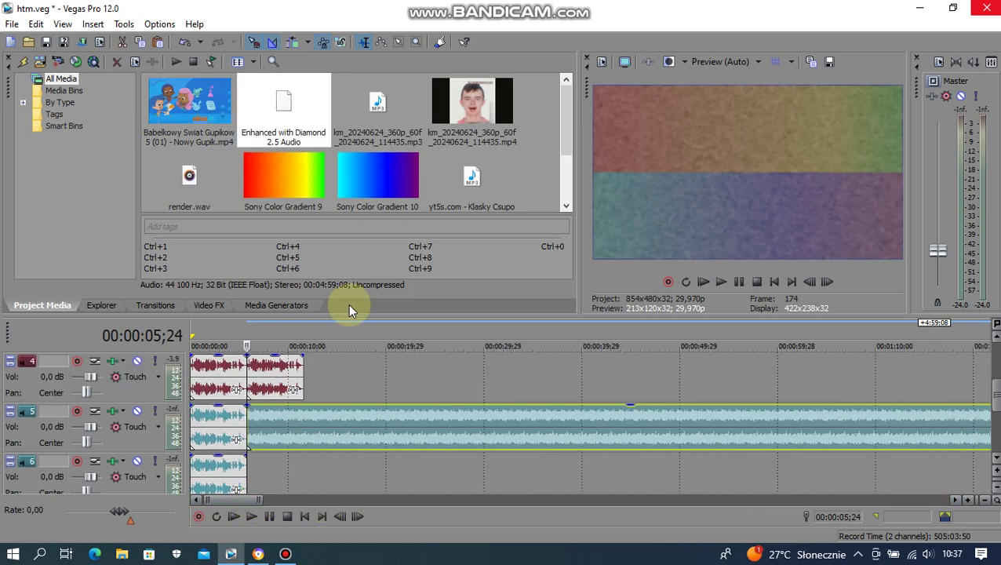
Split the new track 5 audio at 00:00:11;18 and delete the part after the split
left_click(301, 333)
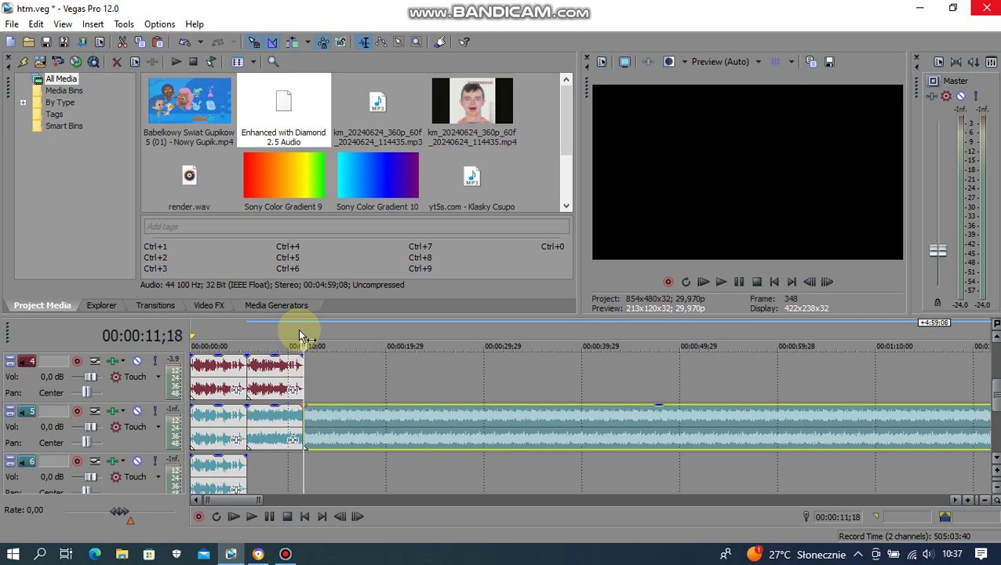
key("s")
key("Delete")
Mark a loop region over the second set of events, from 00:00:05;24 to 00:00:11;18
left_click(280, 381)
left_click(247, 337)
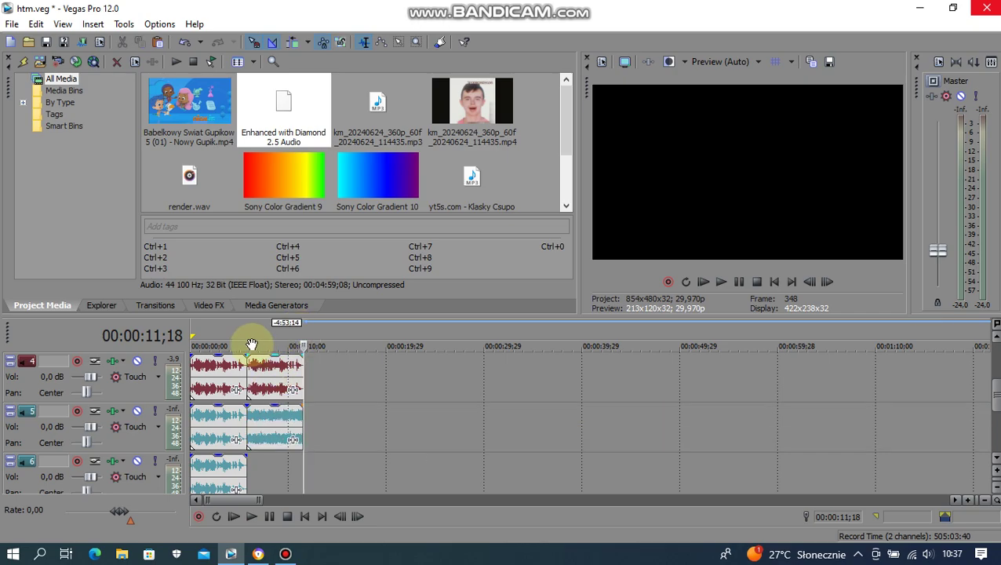
left_click(248, 339)
left_click_drag(248, 342, 314, 342)
left_click(239, 318)
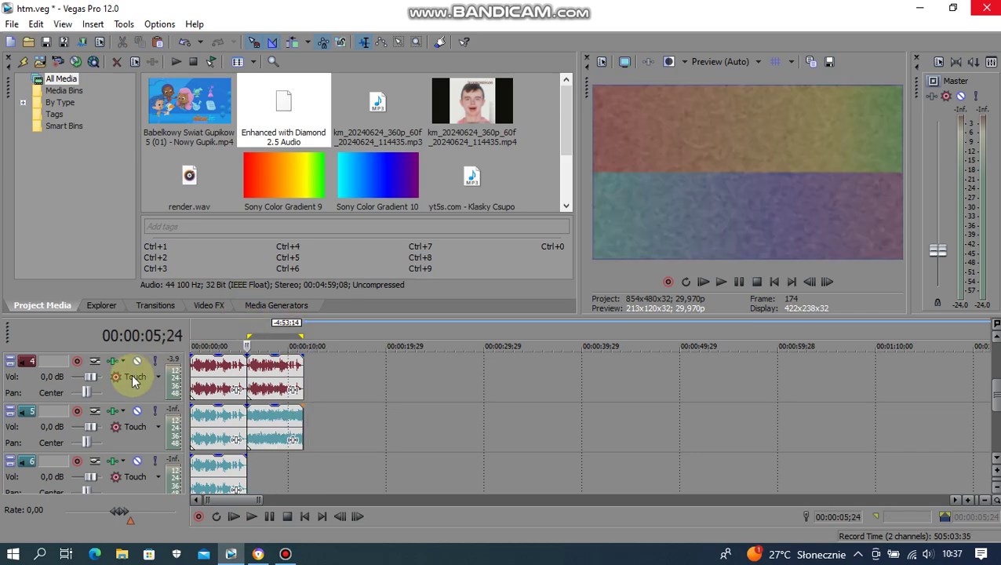
Pan track 4 to 100 % left and track 5 to 100 % right, and play a short stretch from 00:00:05;24
left_click_drag(86, 392, 26, 393)
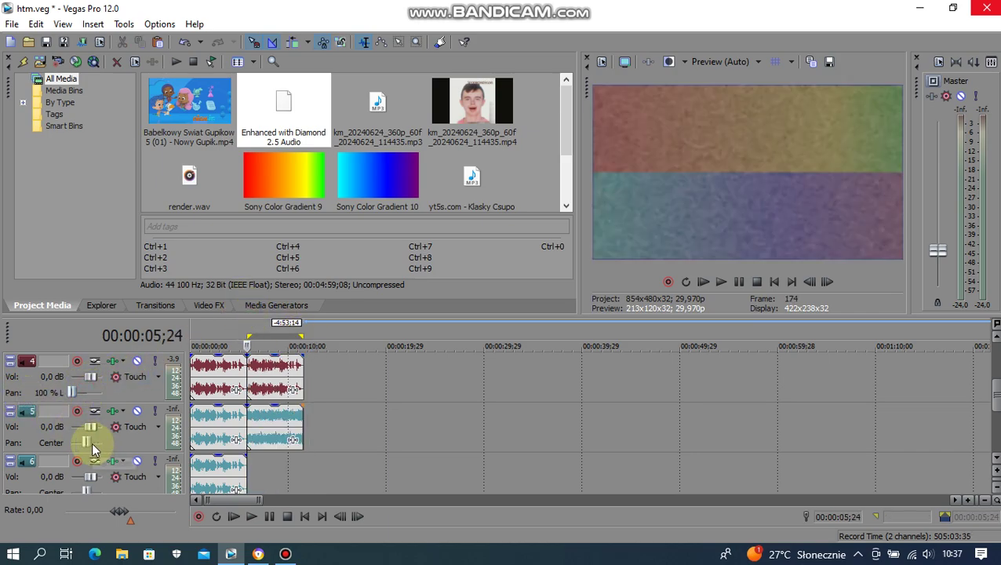
left_click_drag(88, 441, 126, 440)
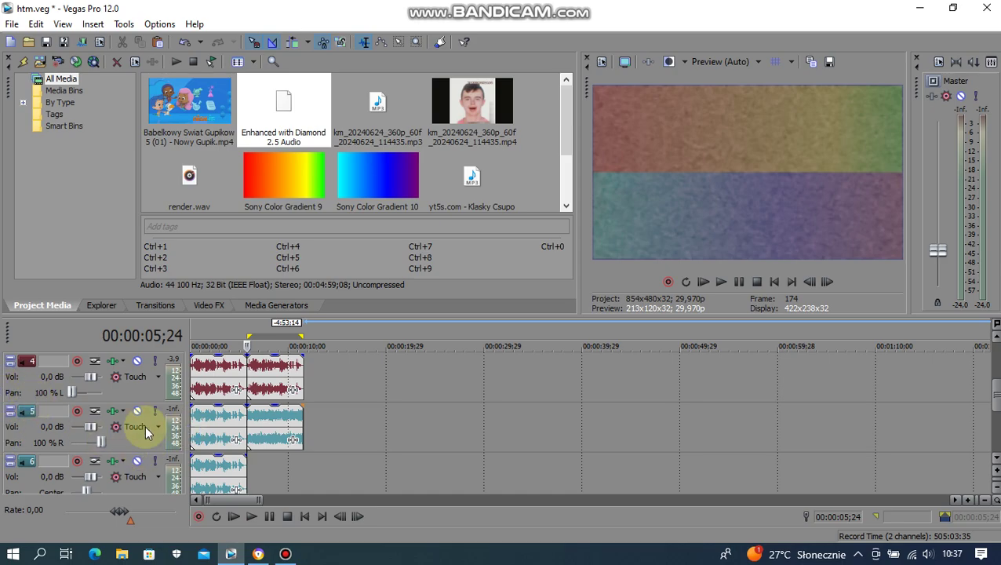
left_click(738, 282)
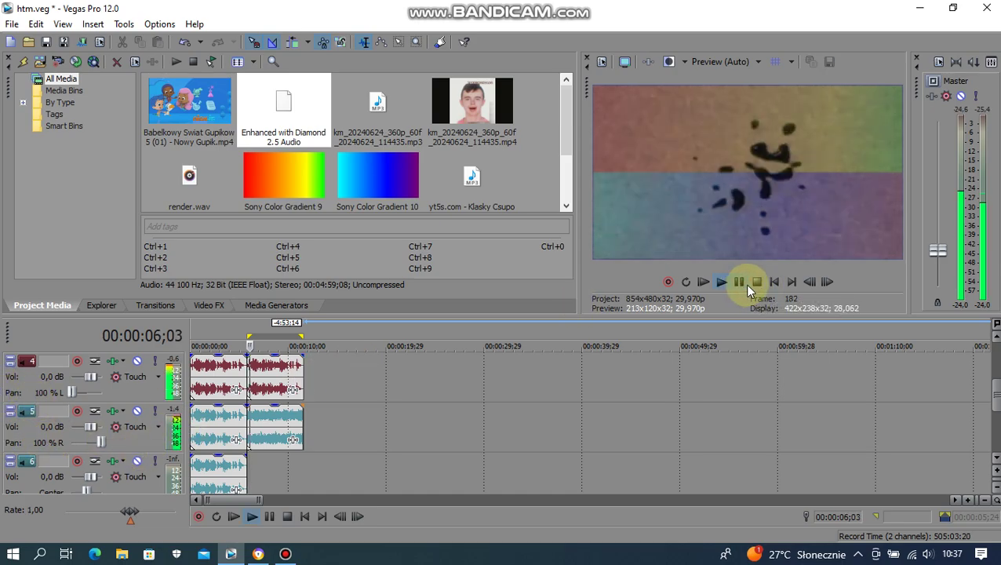
left_click(756, 282)
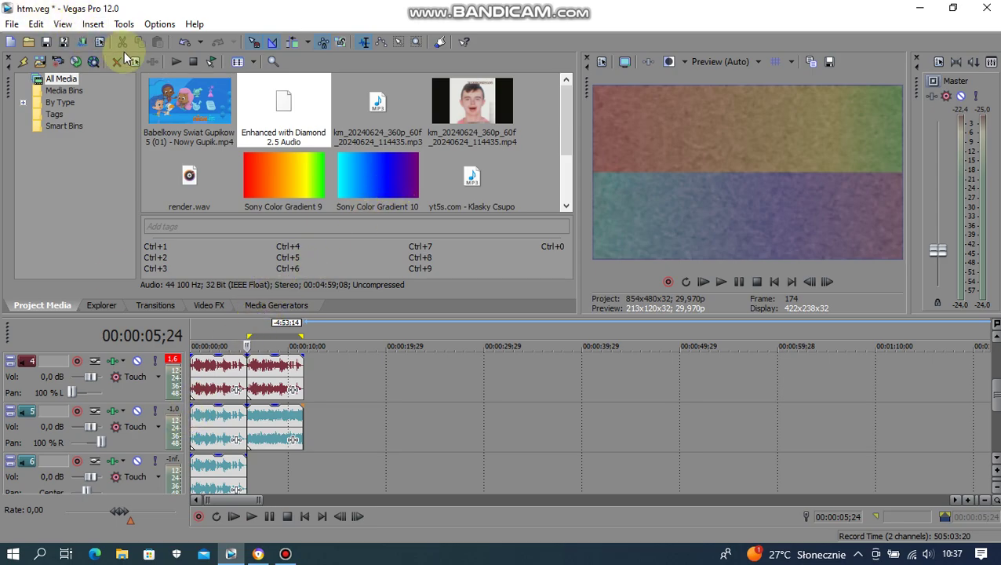
Pick the Wave (Microsoft) Default Template for rendering the loop region as htm.wav, and close the render settings without rendering
left_click(81, 41)
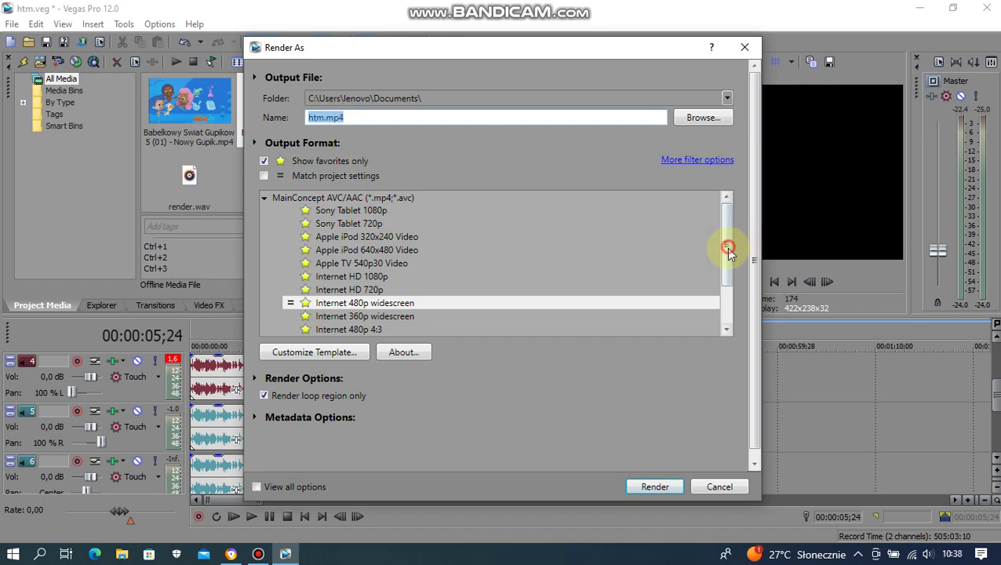
left_click_drag(727, 251, 726, 306)
left_click(539, 329)
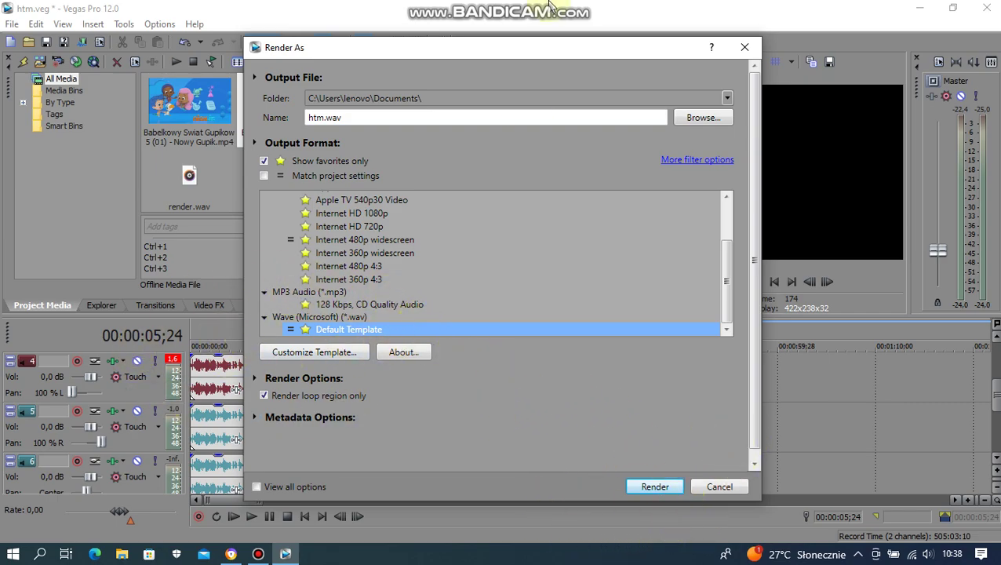
mouse_move(551, 6)
key("Escape")
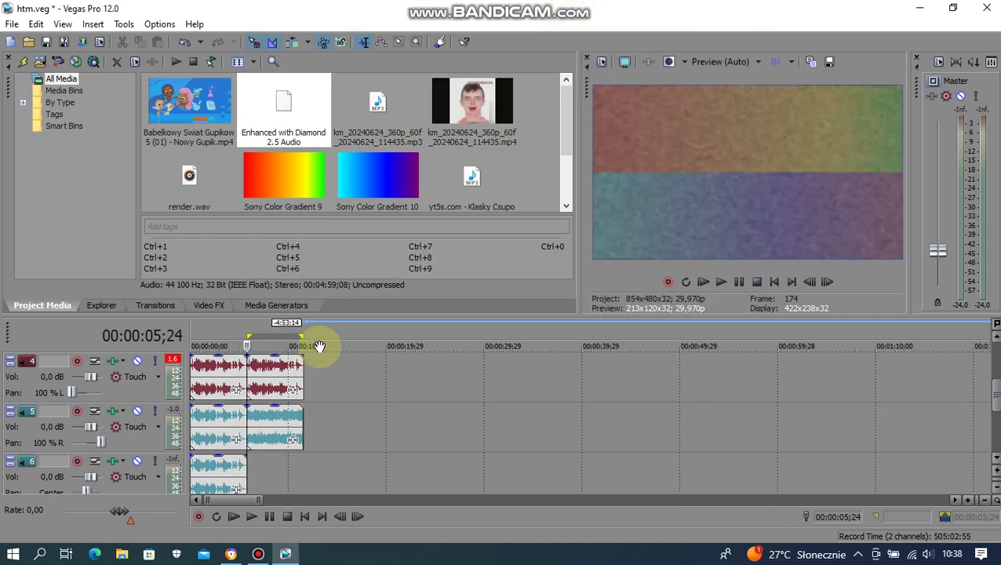
Delete the second event on track 5, lower track 4's volume to -Inf and center the pan of tracks 4 and 5
right_click(284, 426)
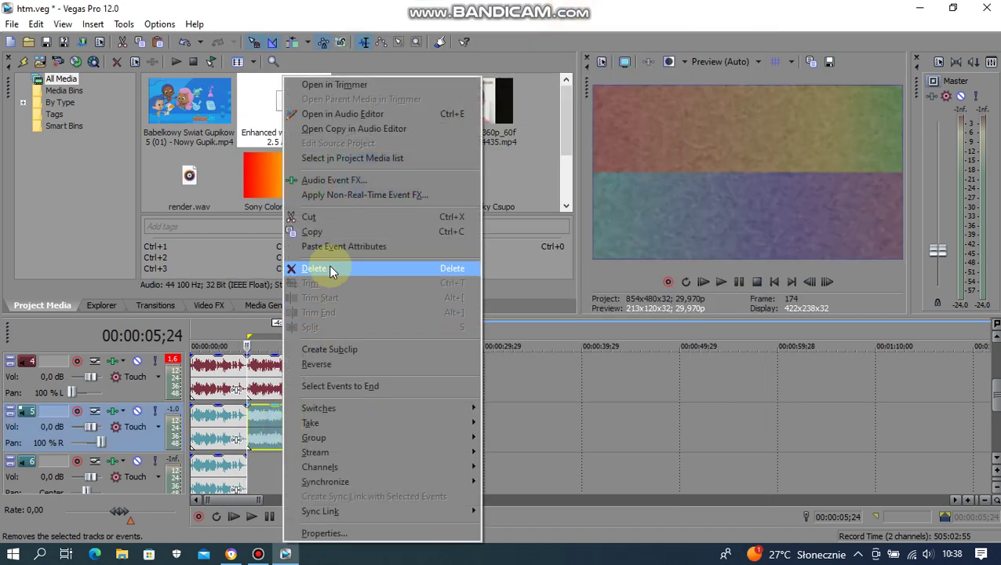
left_click(329, 268)
left_click_drag(93, 376, 69, 388)
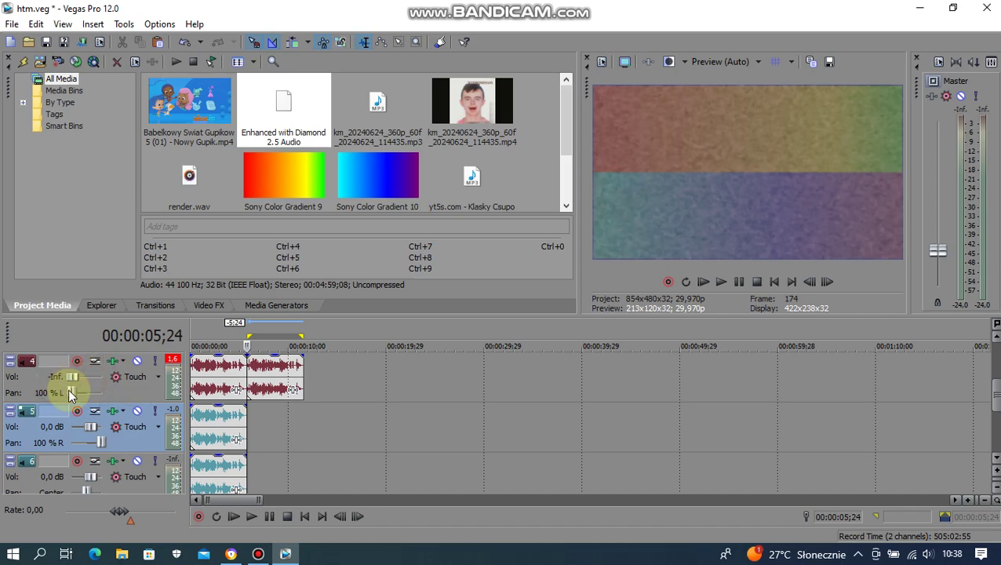
double_click(96, 441)
Place render.wav on track 5 at 00:00:05;24 and trim its end to 00:00:11;18
left_click_drag(188, 188, 295, 441)
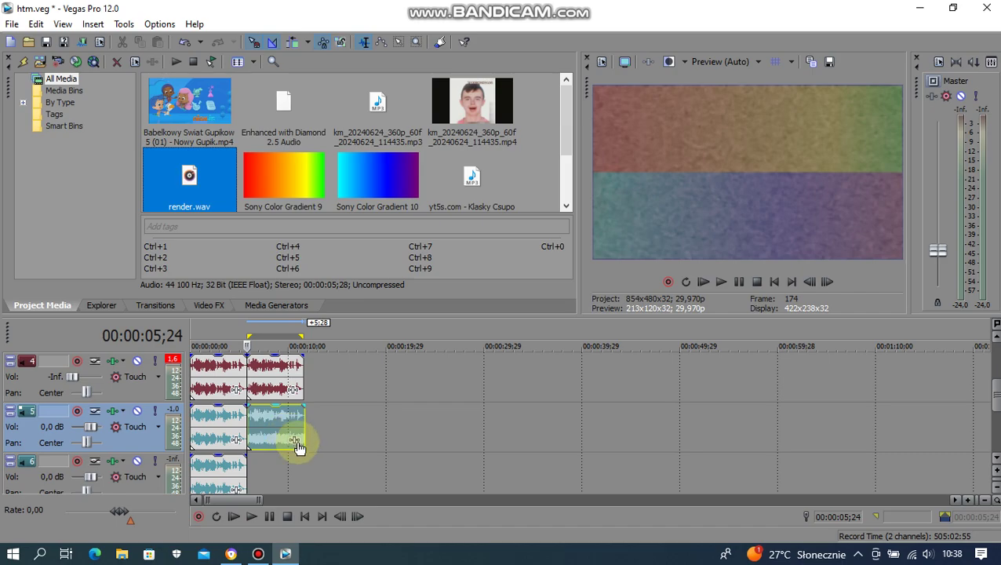
left_click_drag(304, 414, 300, 414)
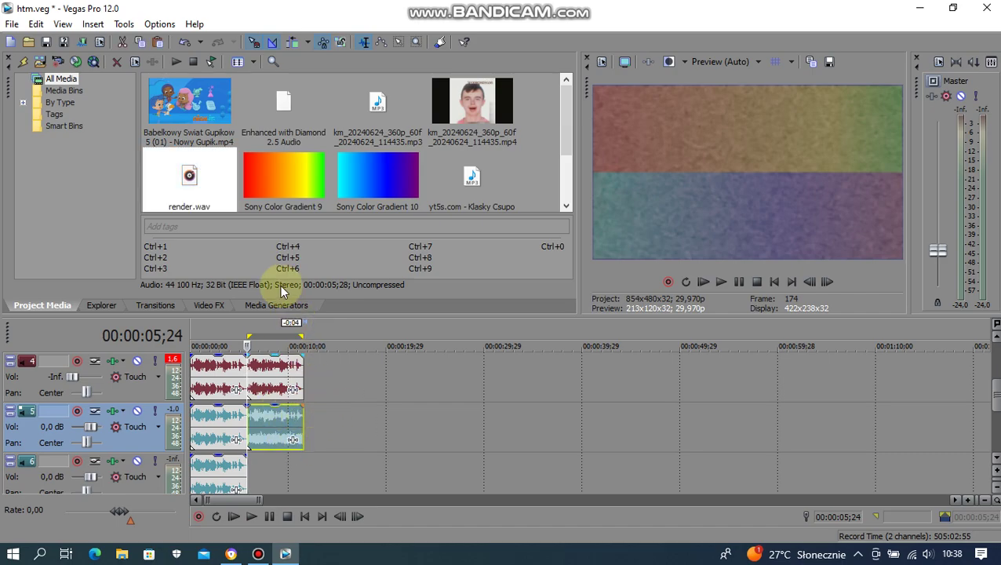
Add Enhanced with Diamond 2.5 Audio to track 6 at 00:00:05;24, cut it at 00:00:11;18 and remove the remainder
left_click_drag(307, 134, 258, 472)
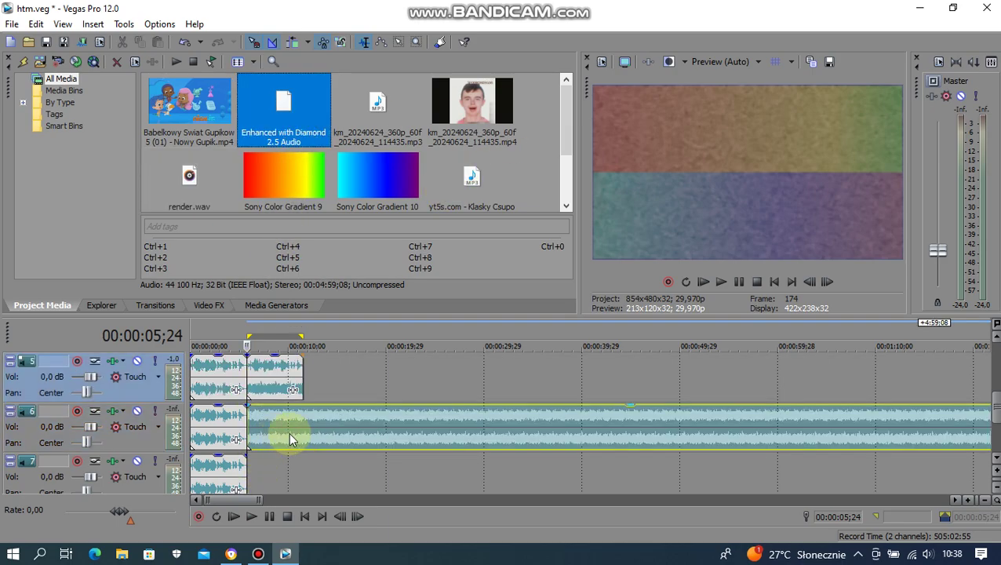
left_click(304, 332)
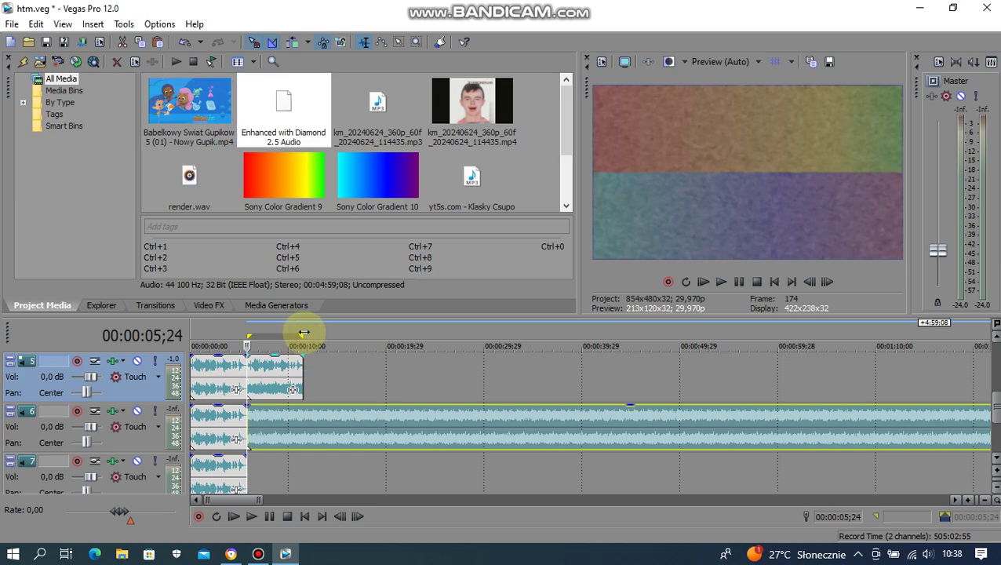
left_click(302, 331)
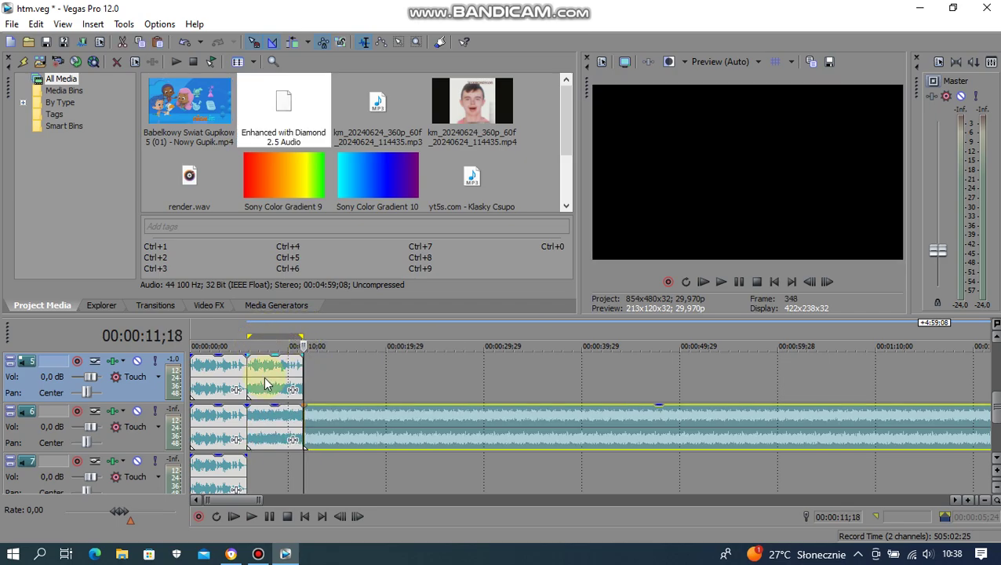
key("ctrl+t")
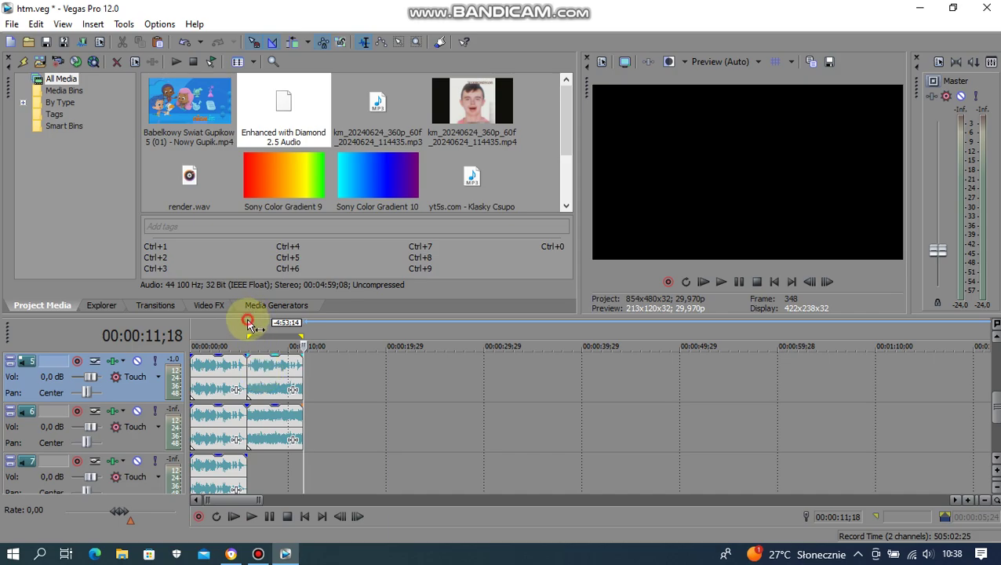
Check the properties of the second event on track 6 and lower that event's gain almost to silence
left_click(250, 326)
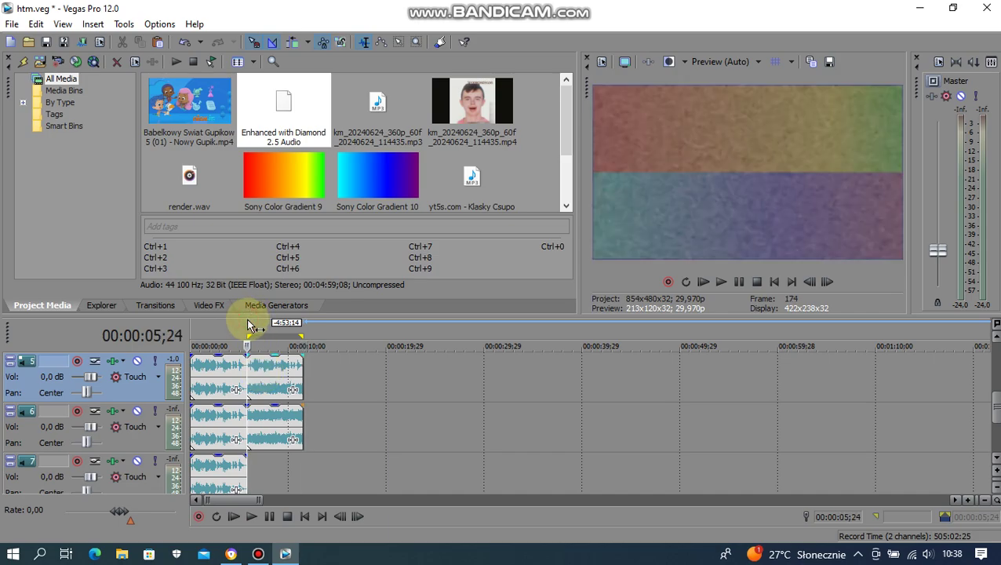
right_click(263, 429)
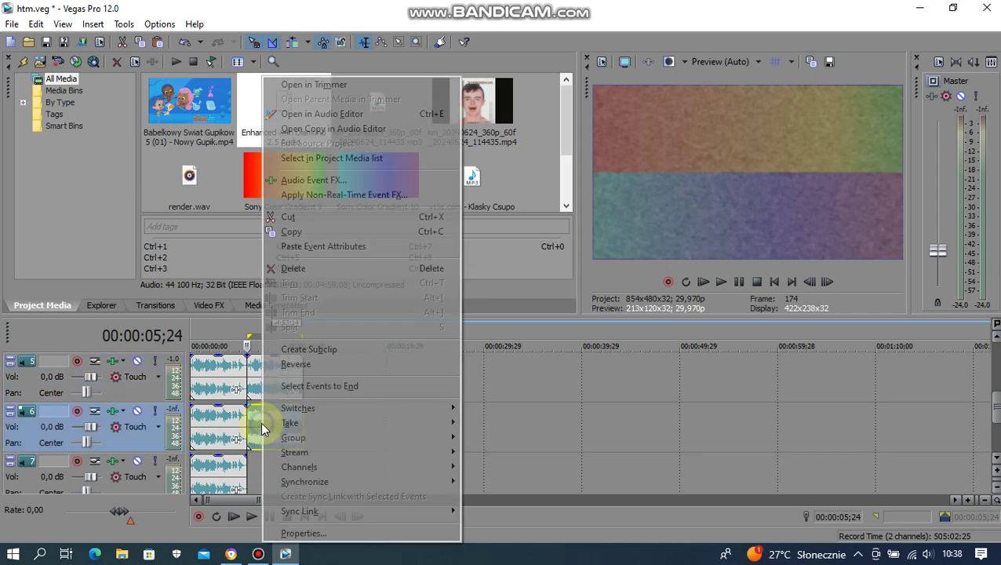
left_click(301, 532)
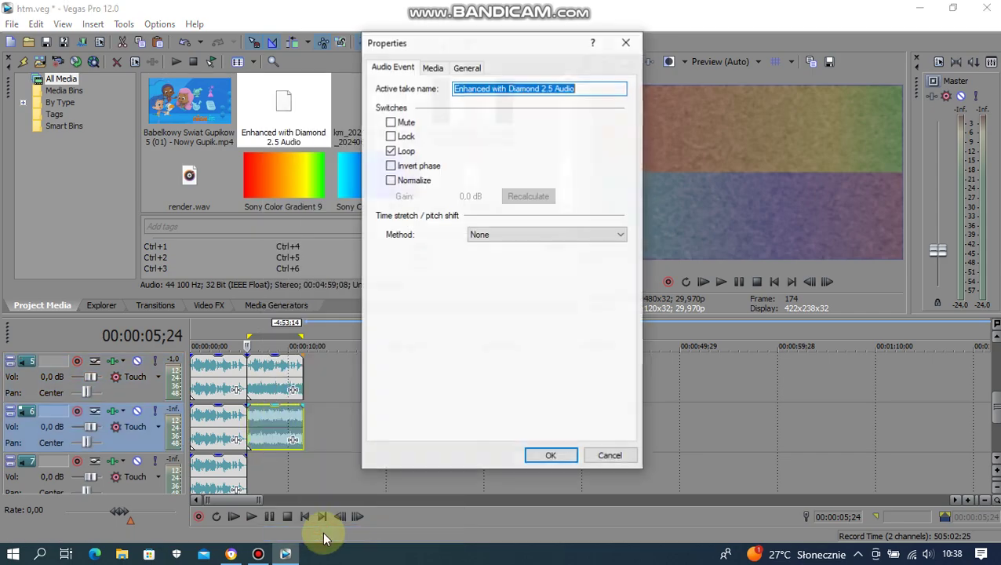
left_click(593, 455)
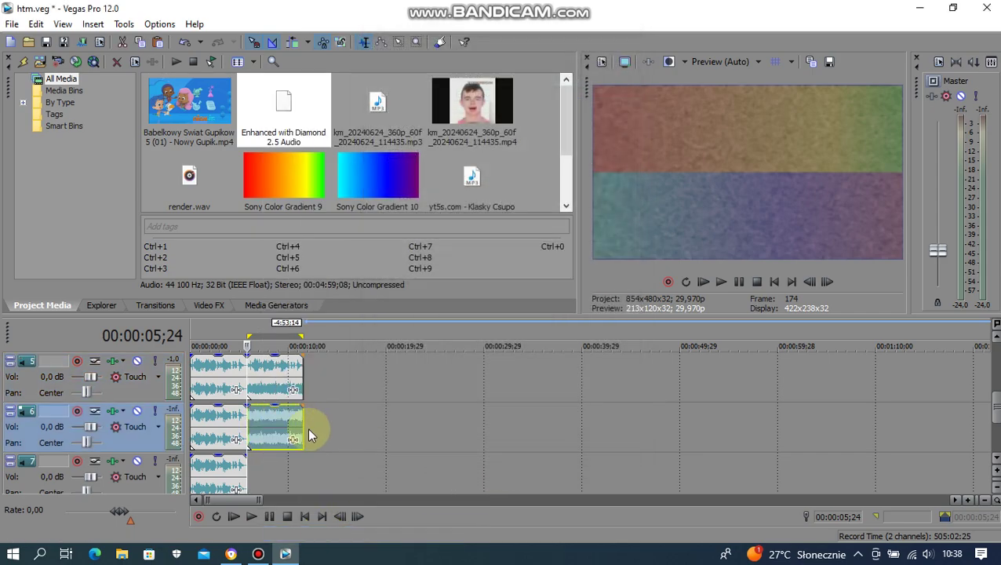
left_click_drag(274, 407, 275, 446)
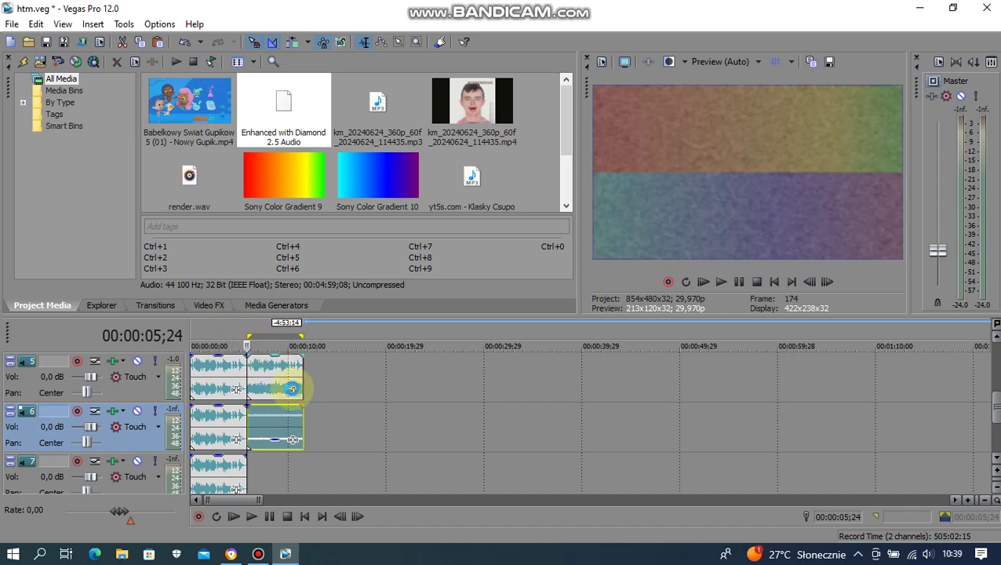
Add the IL Vocodex (demo) plug-in as an audio event effect on the render event on track 5
left_click(292, 388)
left_click_drag(315, 422, 465, 414)
left_click(519, 220)
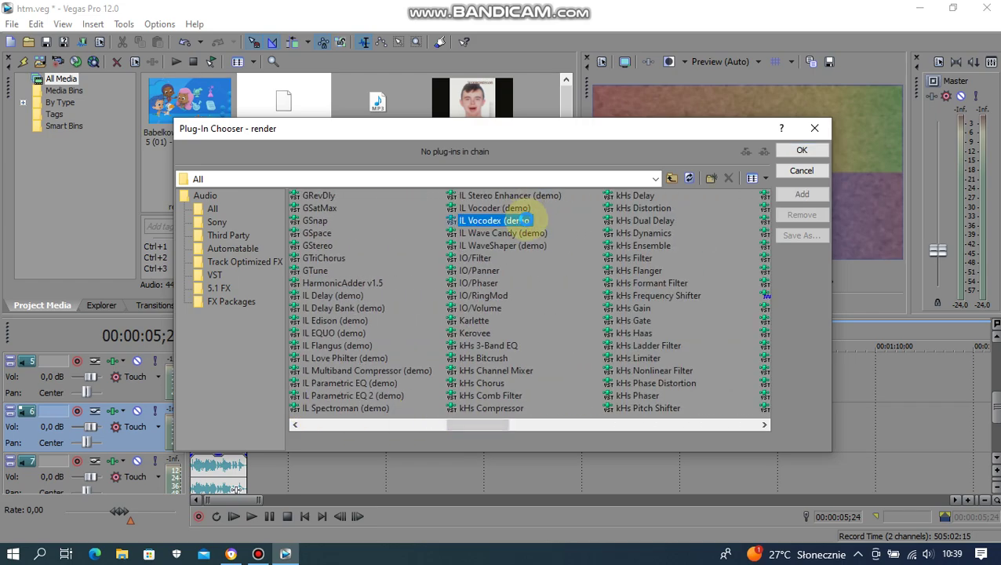
double_click(519, 220)
left_click(797, 150)
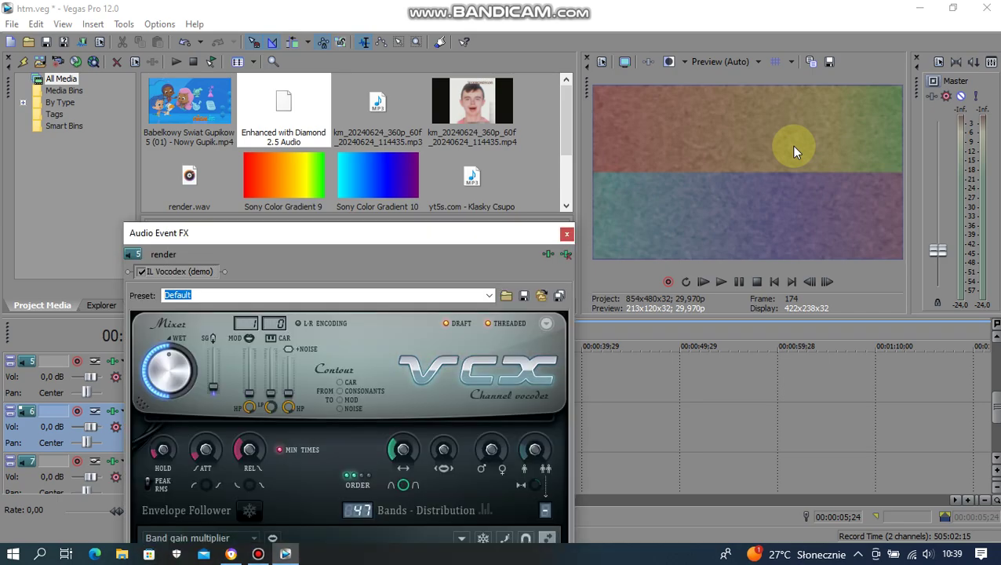
Apply Vocodex's own Stereo interlacing preset to the render event and close the effect window
left_click_drag(537, 224, 523, 156)
left_click_drag(575, 306, 548, 468)
left_click(549, 467)
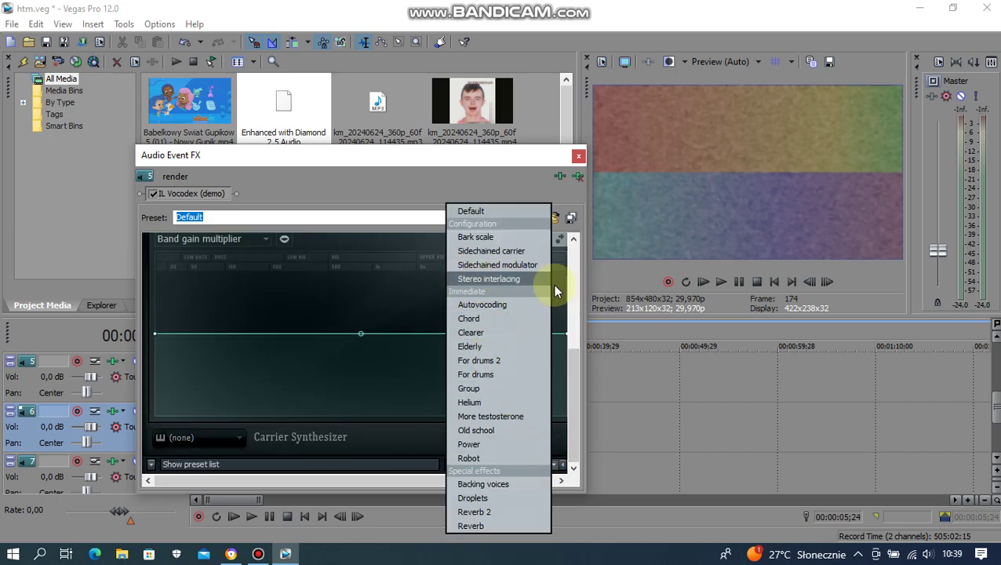
left_click(462, 279)
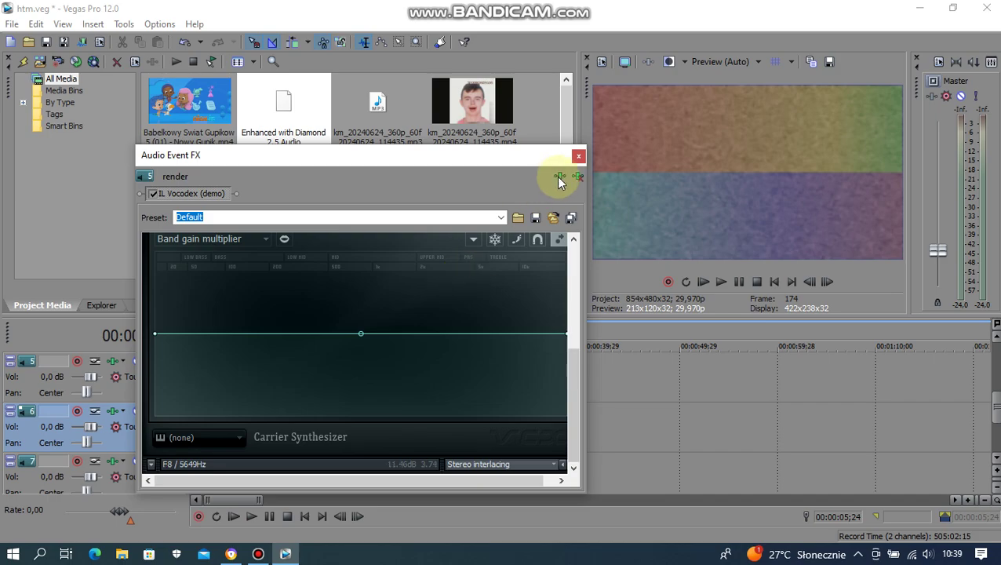
left_click(578, 155)
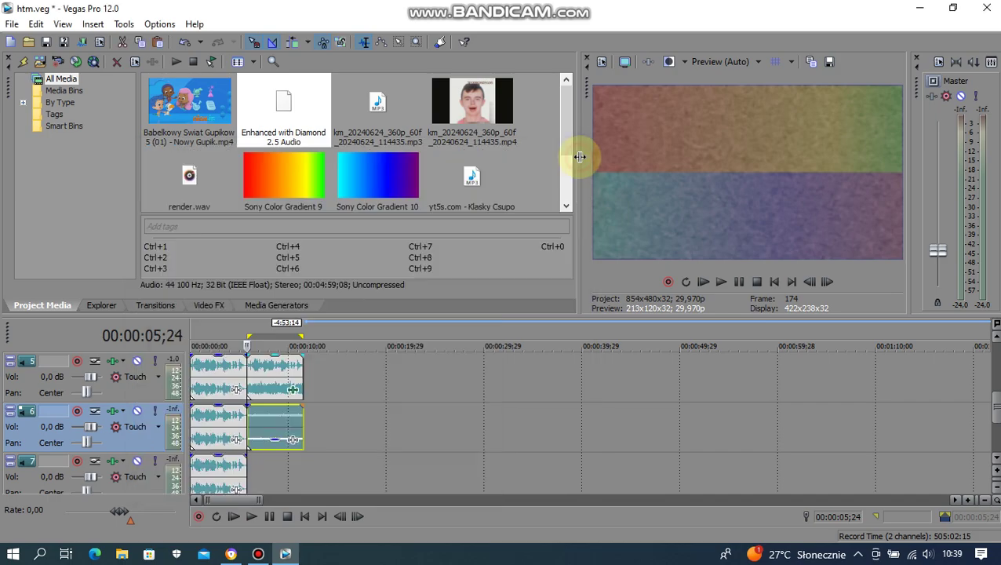
Save the project with the first event on track 7 selected
left_click(529, 169)
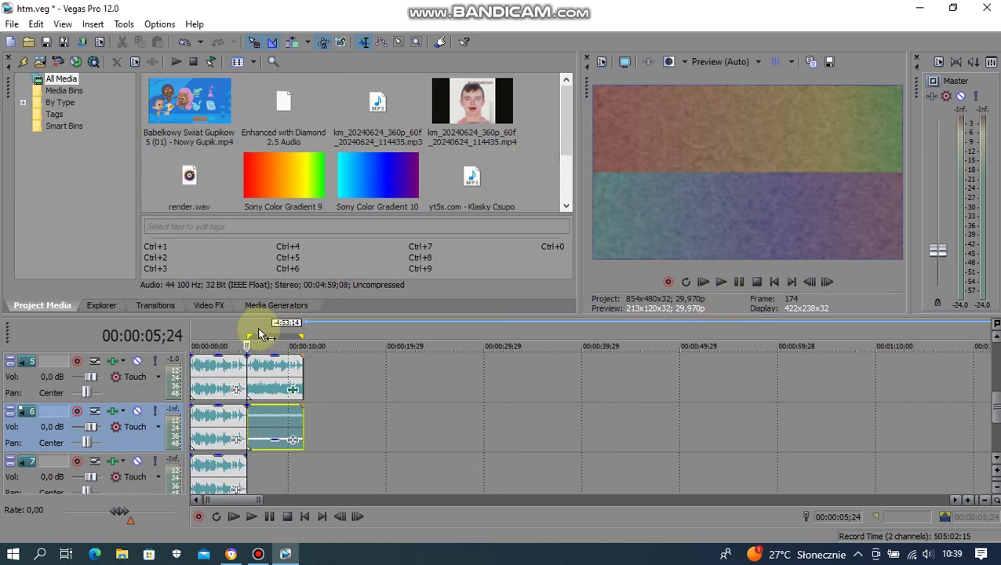
left_click(246, 463)
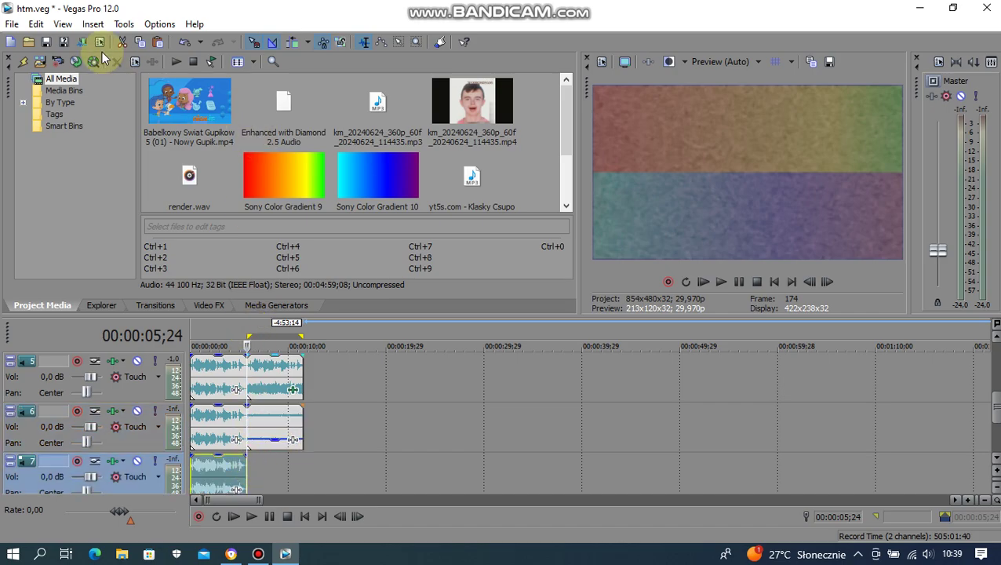
left_click(45, 42)
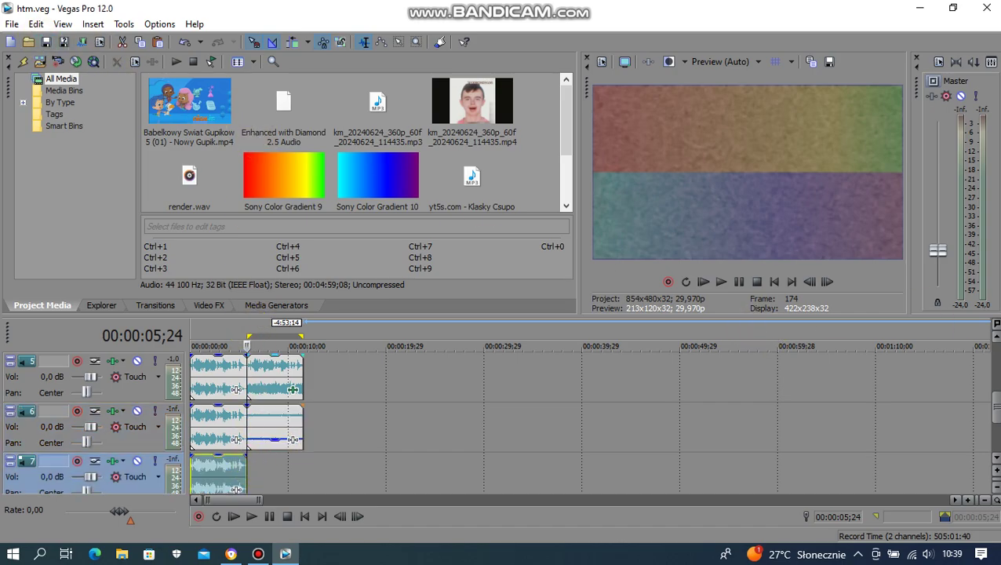
Return to the video tracks, select track 1 and play the effect section from 00:00:05;24
left_click(995, 325)
left_click(995, 337)
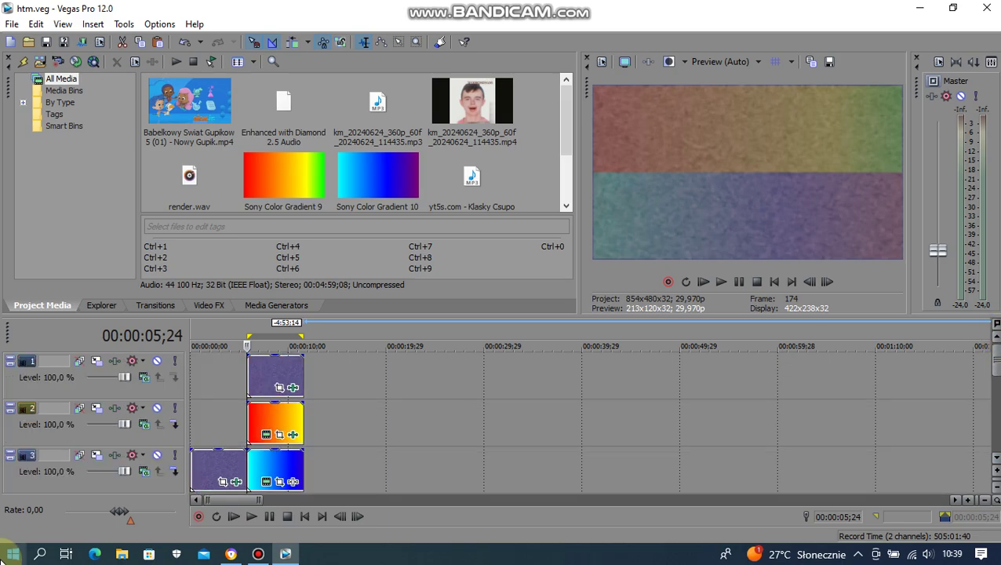
left_click(52, 481)
left_click(57, 389)
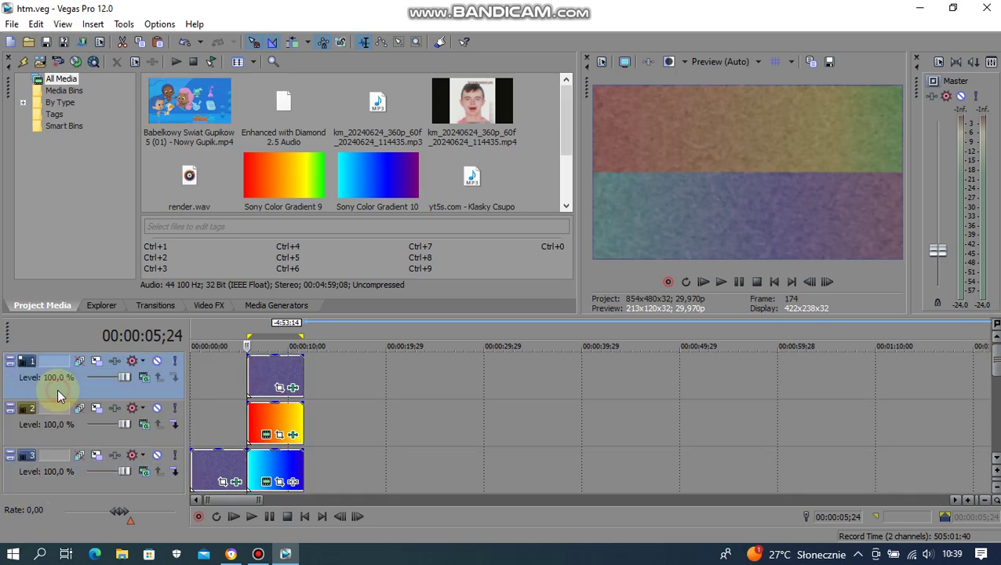
left_click(720, 282)
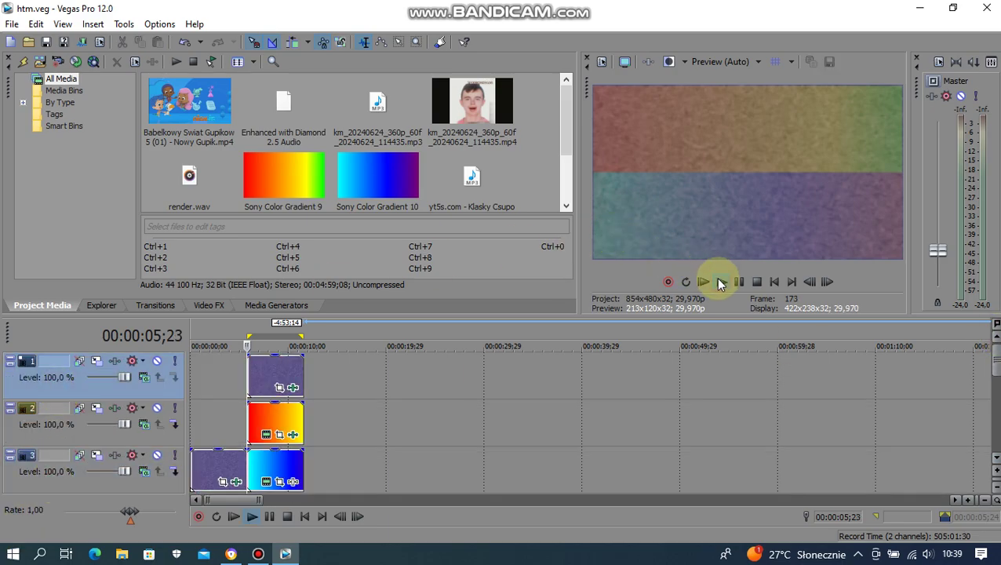